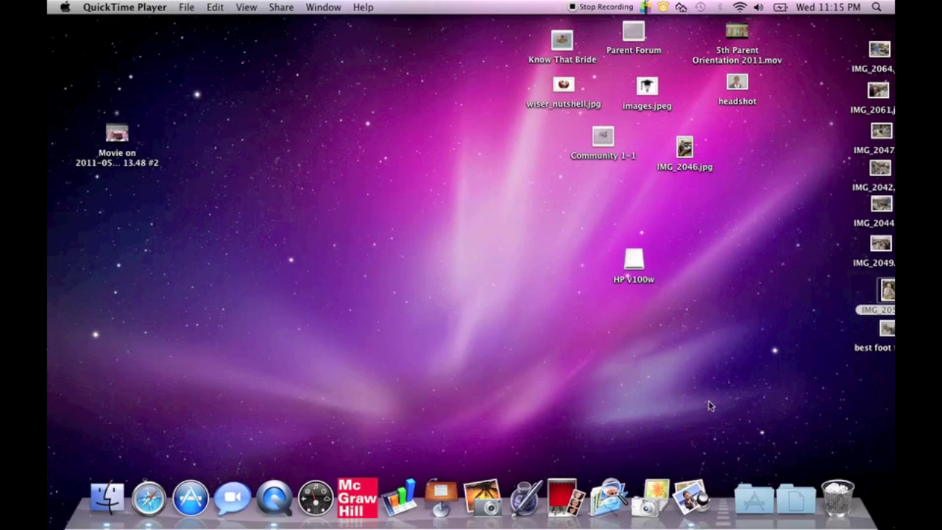
# Add Keynote from the iWork '09 applications folder to the dock
pyautogui.click(754, 499)
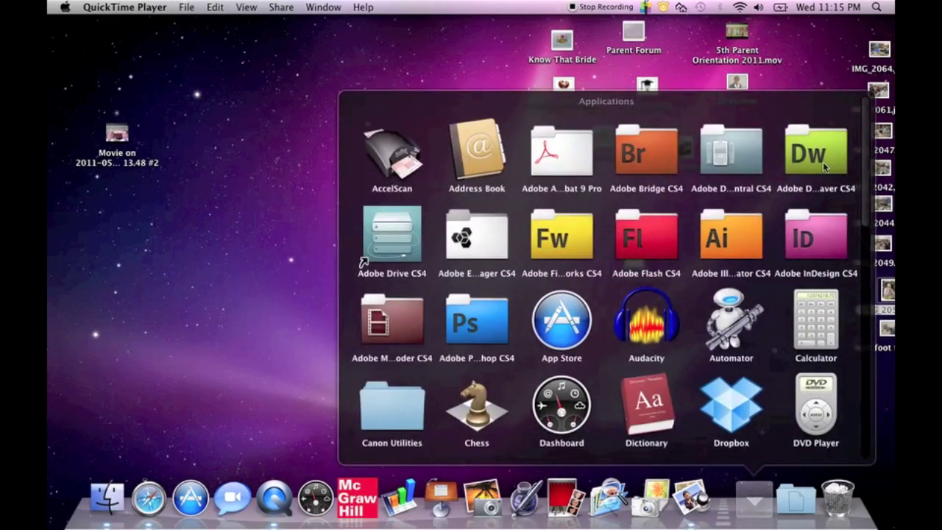
pyautogui.moveTo(865, 163); pyautogui.dragTo(887, 316)
pyautogui.click(800, 276)
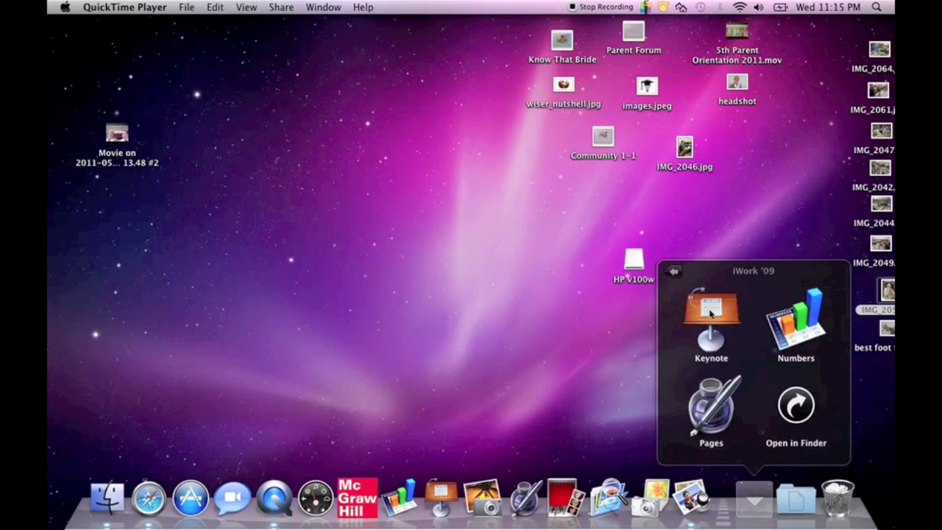
pyautogui.click(711, 313)
pyautogui.moveTo(711, 313); pyautogui.dragTo(435, 488)
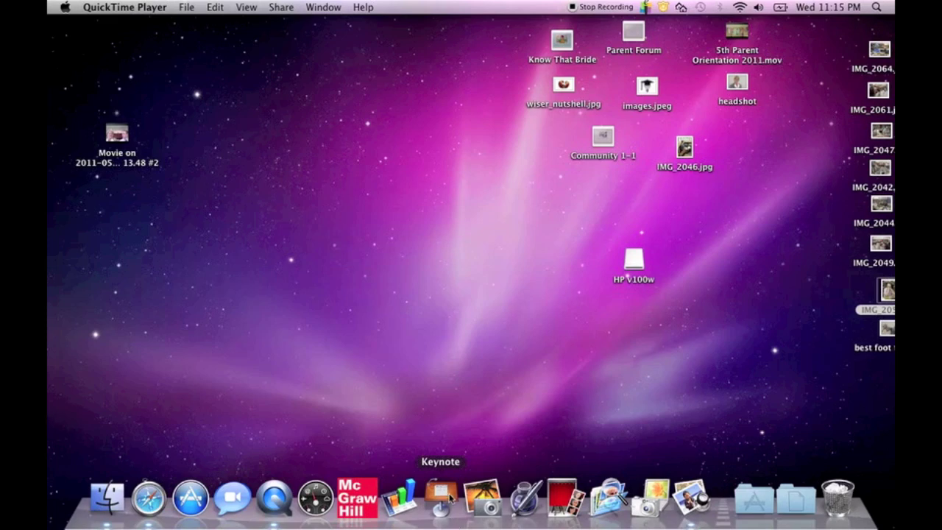
# Launch Keynote and start a new presentation with the Storyboard theme
pyautogui.click(446, 499)
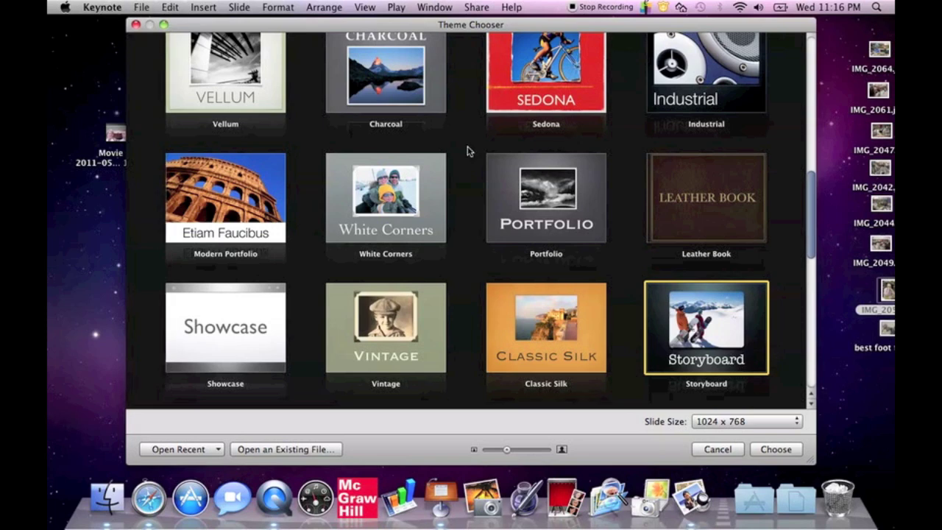
pyautogui.moveTo(813, 197); pyautogui.dragTo(806, 42)
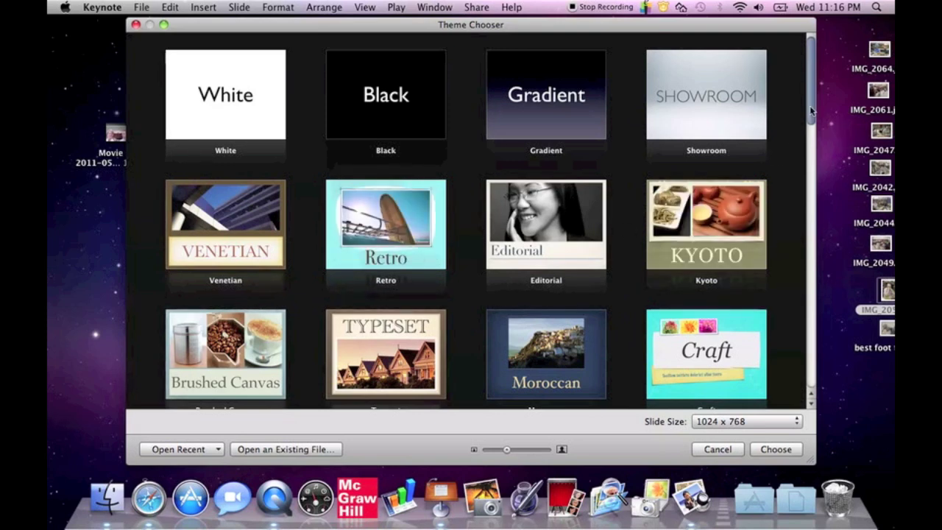
pyautogui.moveTo(810, 105); pyautogui.dragTo(813, 304)
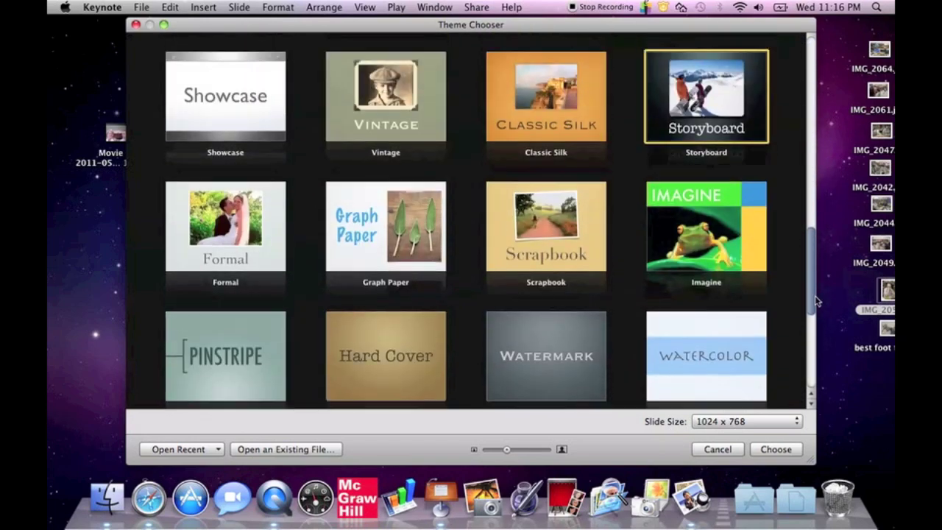
pyautogui.doubleClick(692, 92)
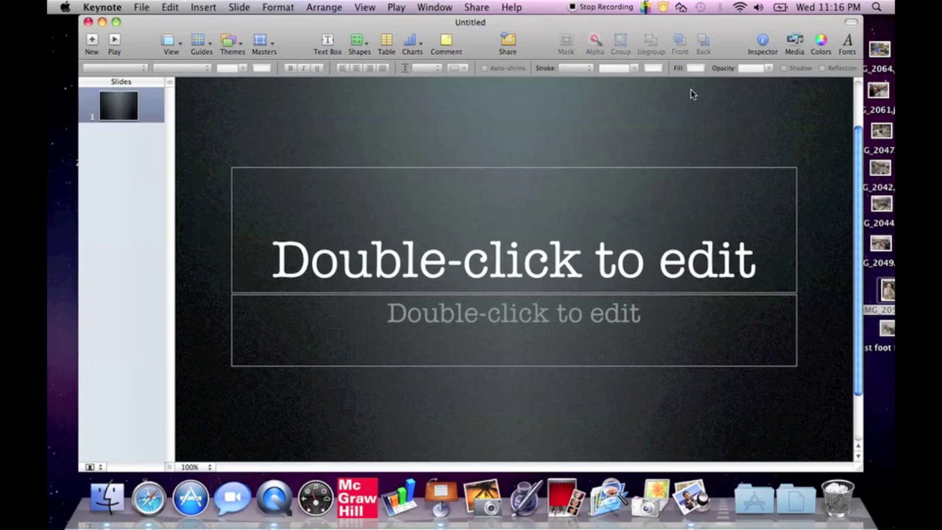
# Title the first slide 'Digital Kickoff' with the subtitle 'The Adventure Begins...'
pyautogui.doubleClick(503, 269)
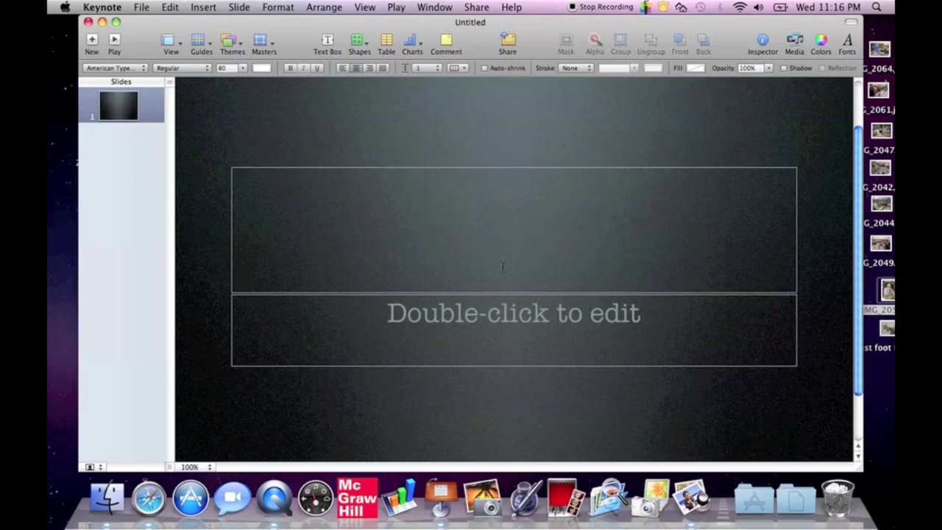
pyautogui.write('Digital Kickoff')
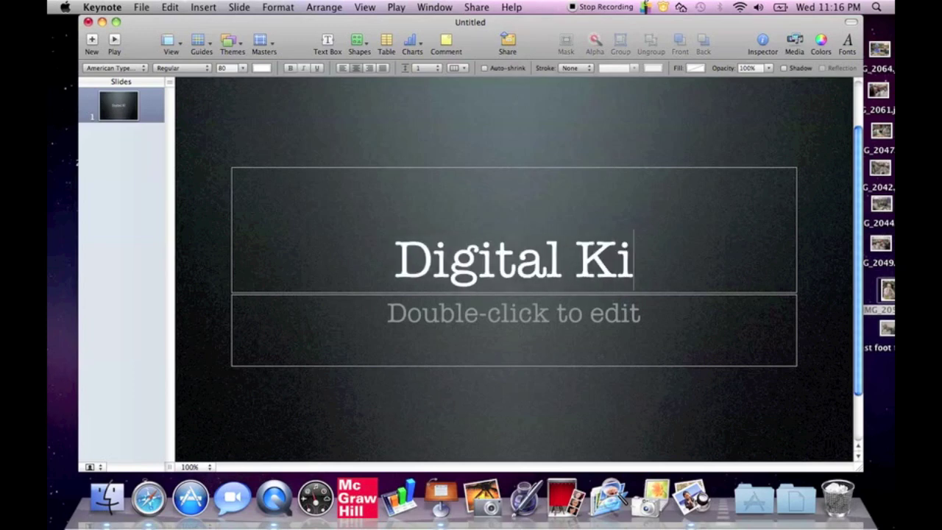
pyautogui.doubleClick(497, 322)
pyautogui.write('The ')
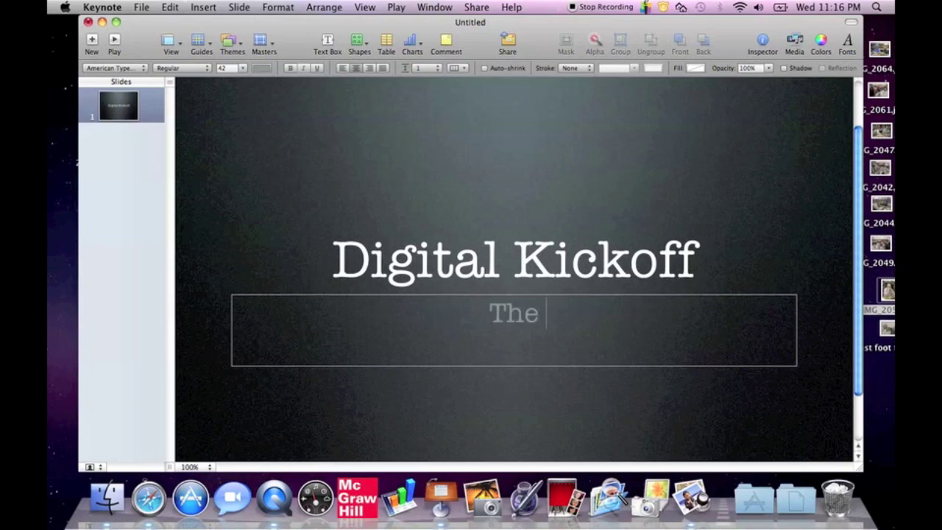
pyautogui.write('Adventure Be')
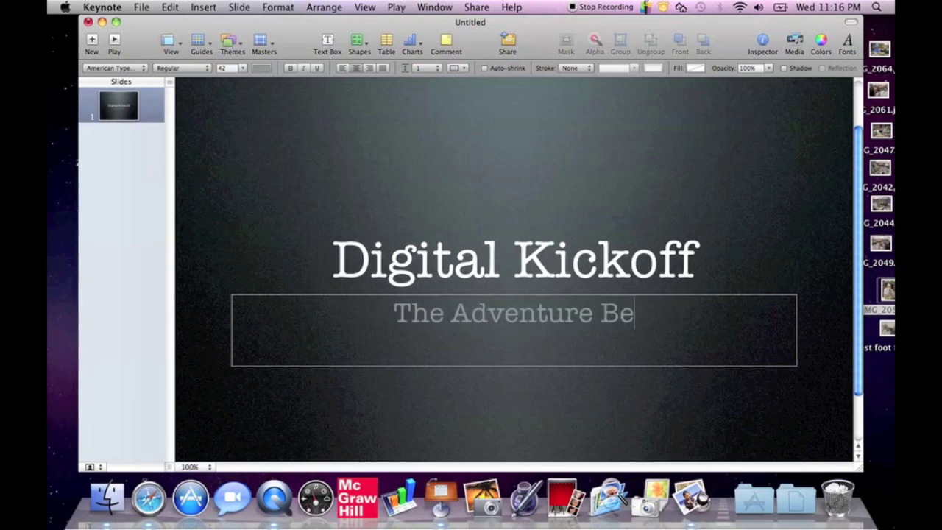
pyautogui.write('gins...')
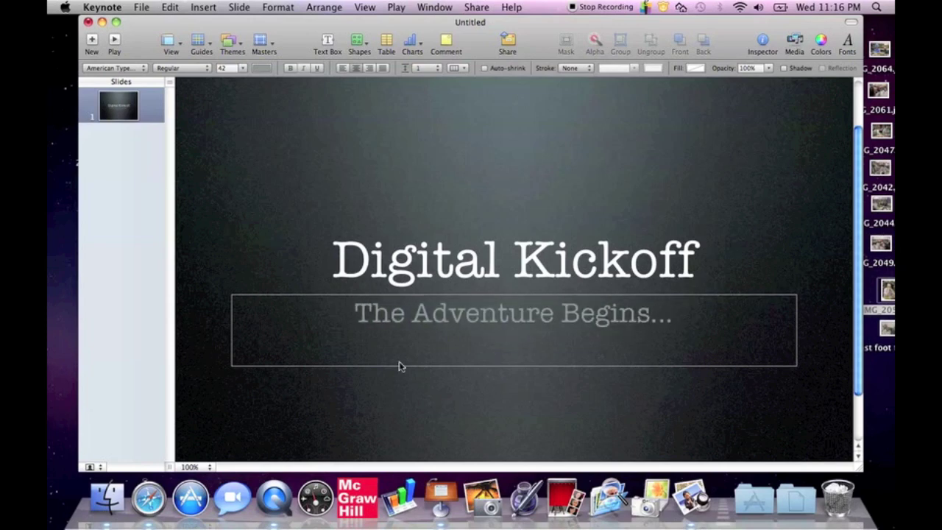
pyautogui.click(442, 398)
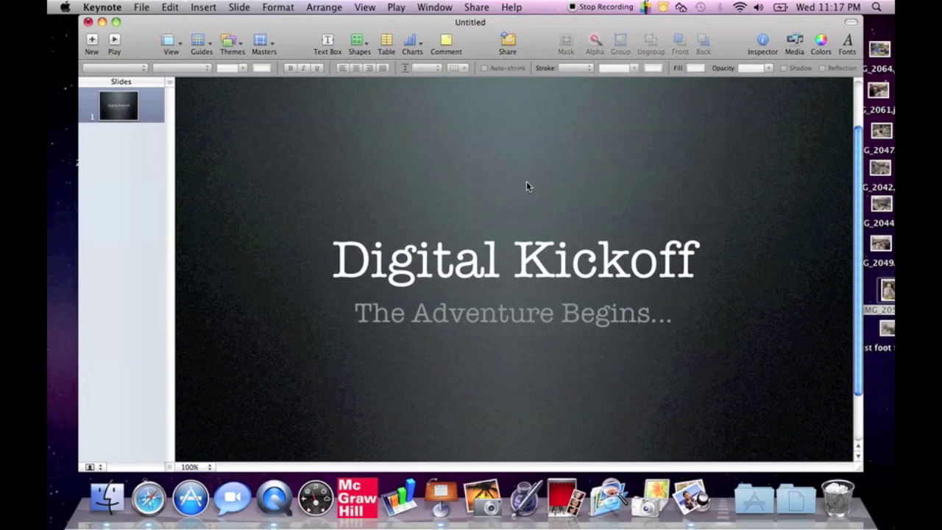
pyautogui.click(273, 45)
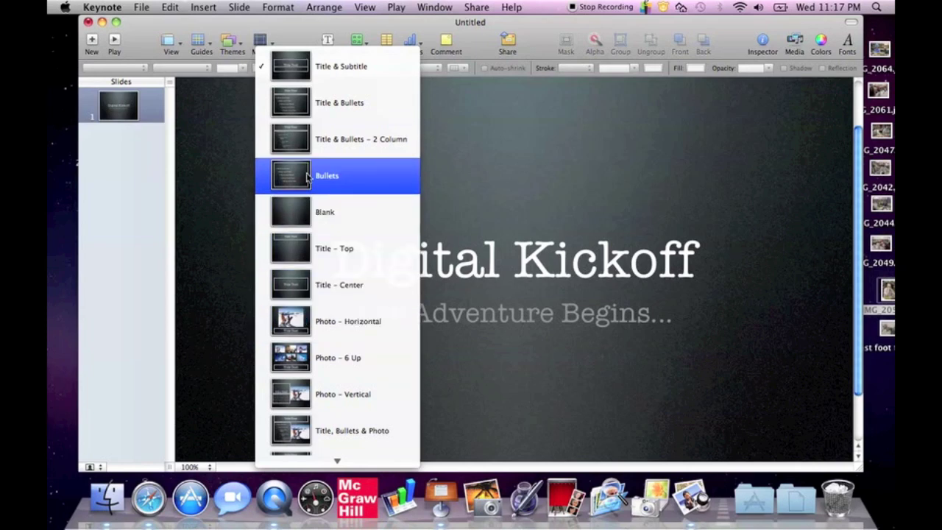
pyautogui.click(273, 40)
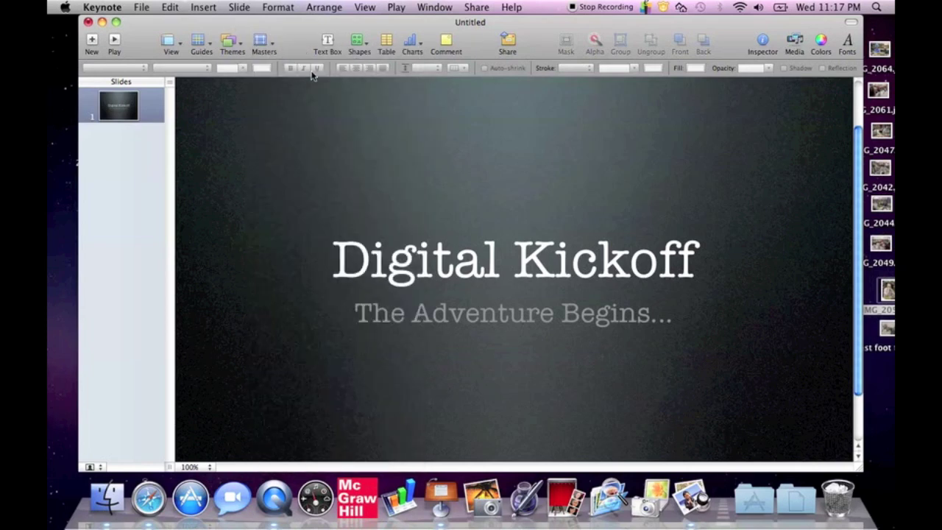
pyautogui.click(269, 41)
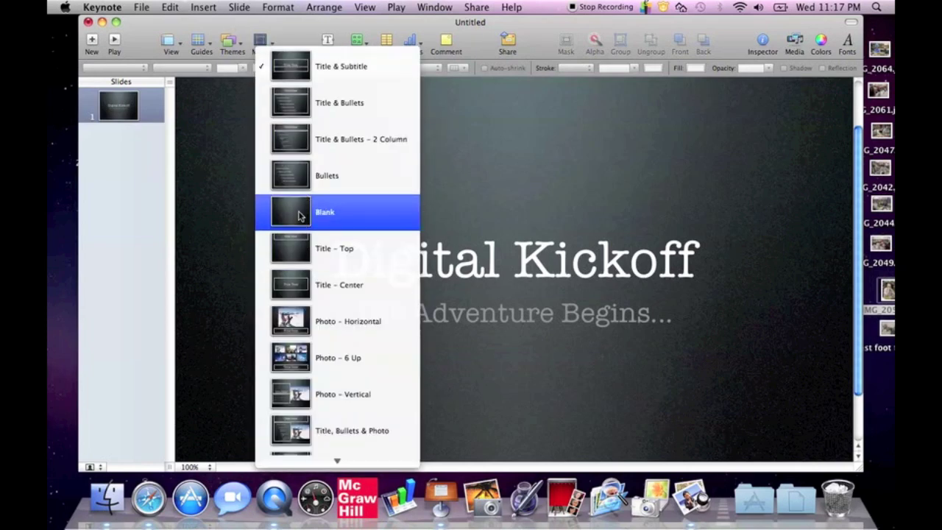
pyautogui.click(274, 41)
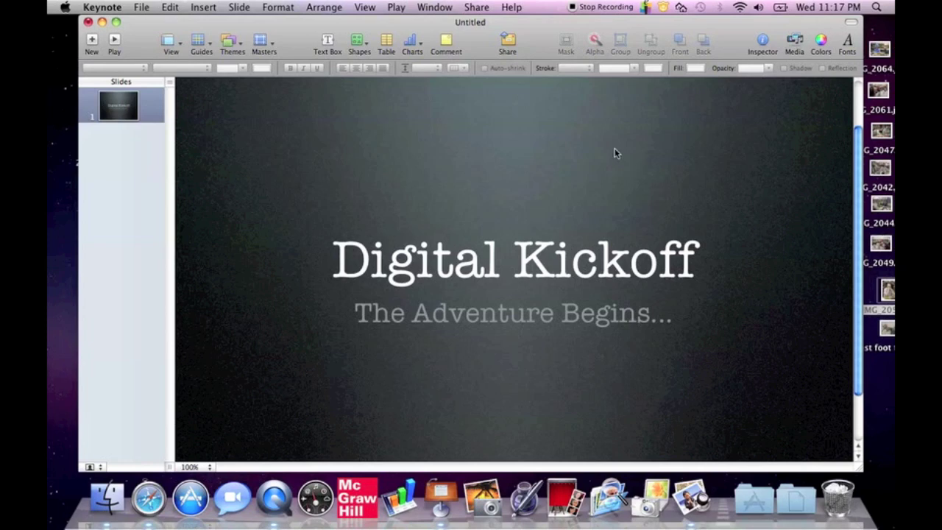
pyautogui.click(92, 41)
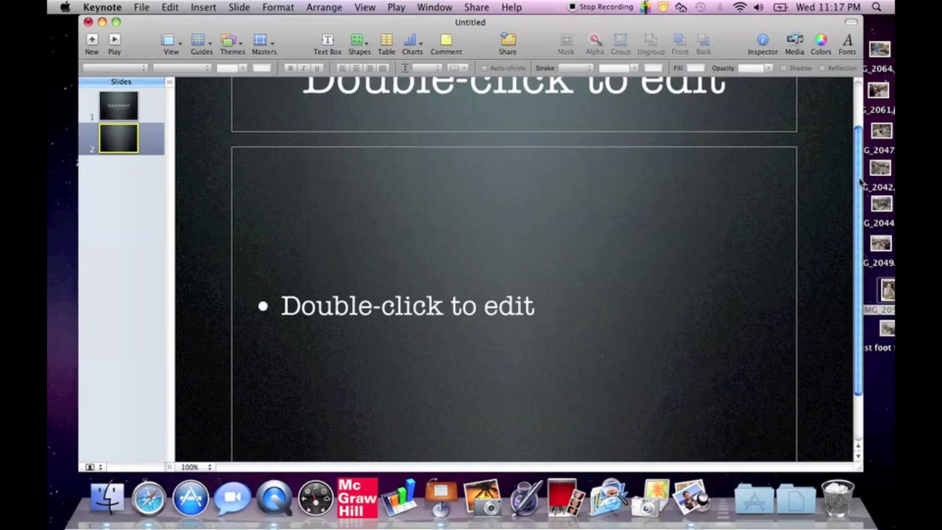
# Title slide 2 'Initiative Goals'
pyautogui.scroll(1, 860, 175)
pyautogui.moveTo(859, 175); pyautogui.dragTo(859, 112)
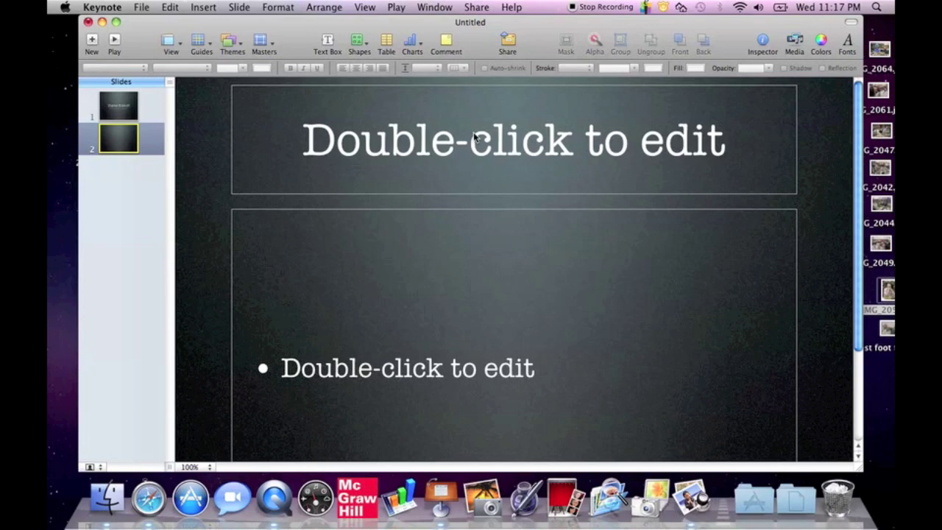
pyautogui.doubleClick(462, 151)
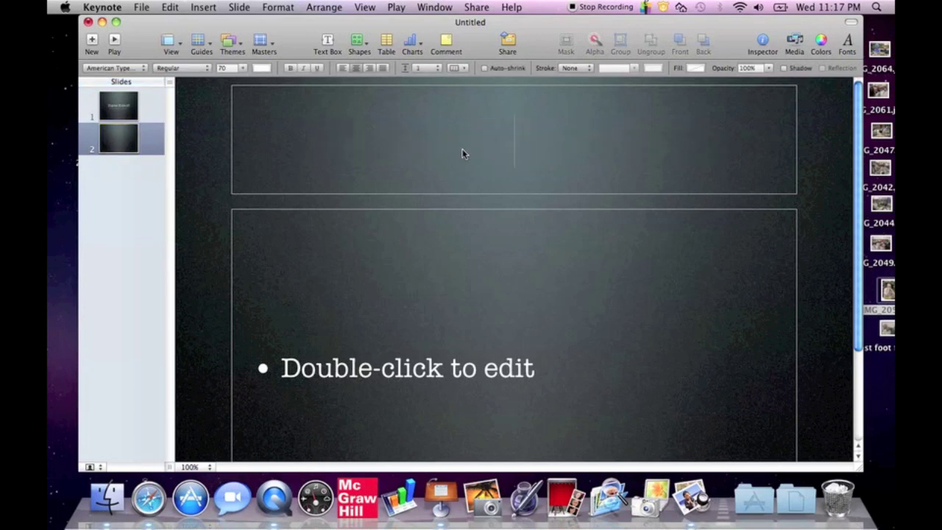
pyautogui.write('Initiat')
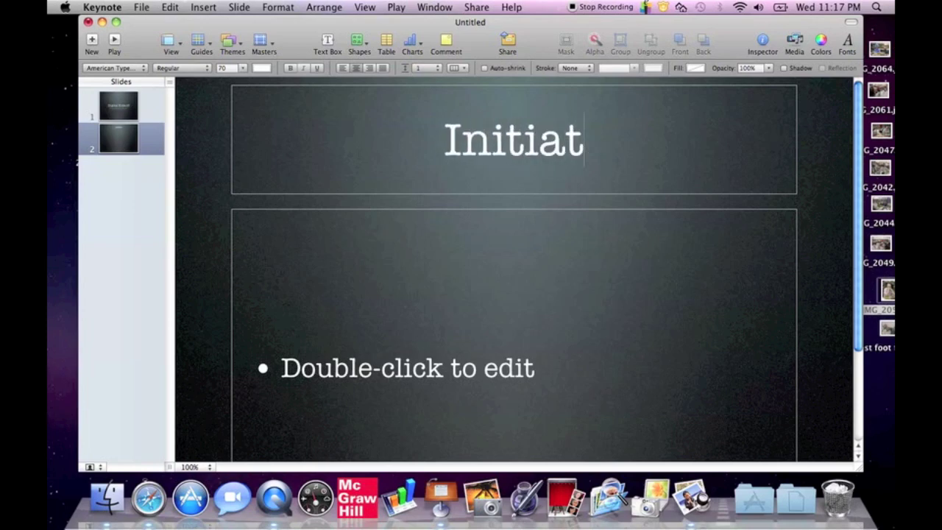
pyautogui.write('ive Goals')
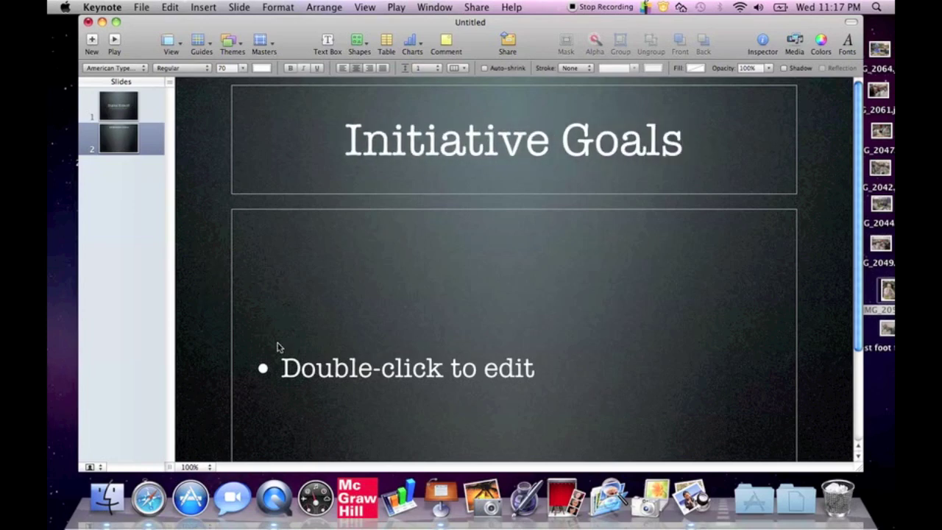
# Add bullets 'Increased student engagement', 'Increased individual opportunities' and 'Increased 21st Century Skills'
pyautogui.click(289, 369)
pyautogui.click(287, 370)
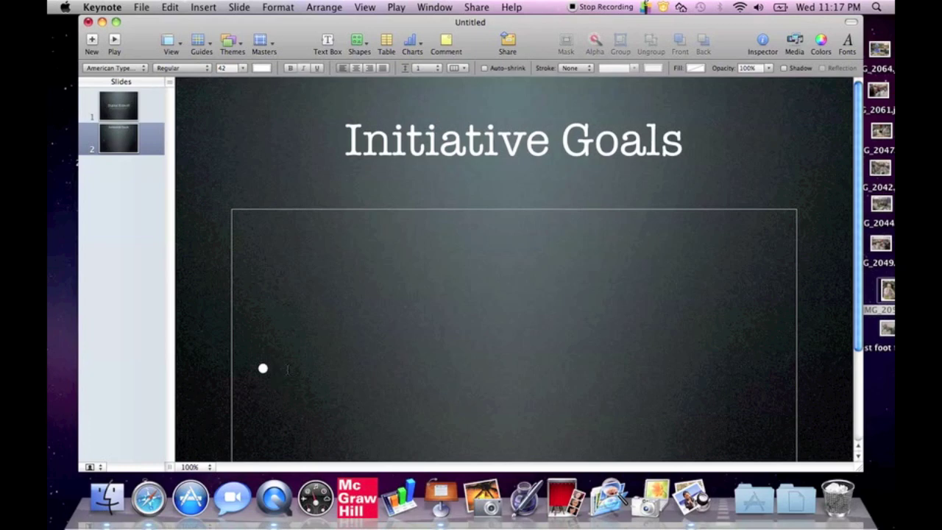
pyautogui.write('Increased ')
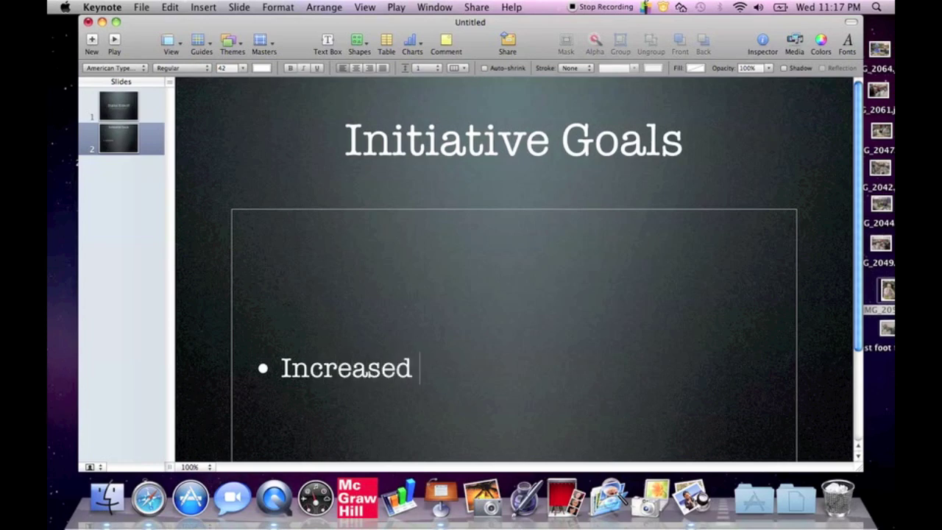
pyautogui.write('student en')
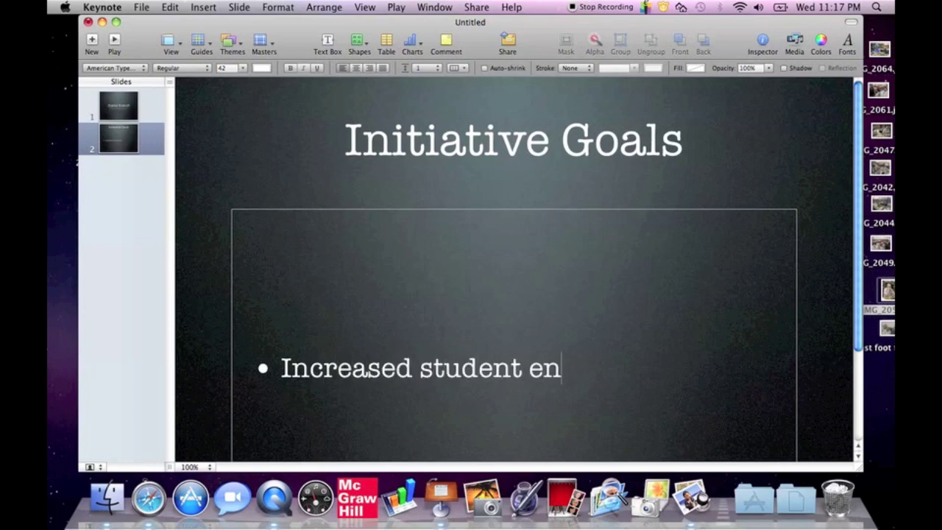
pyautogui.write('gagement')
pyautogui.press('Return')
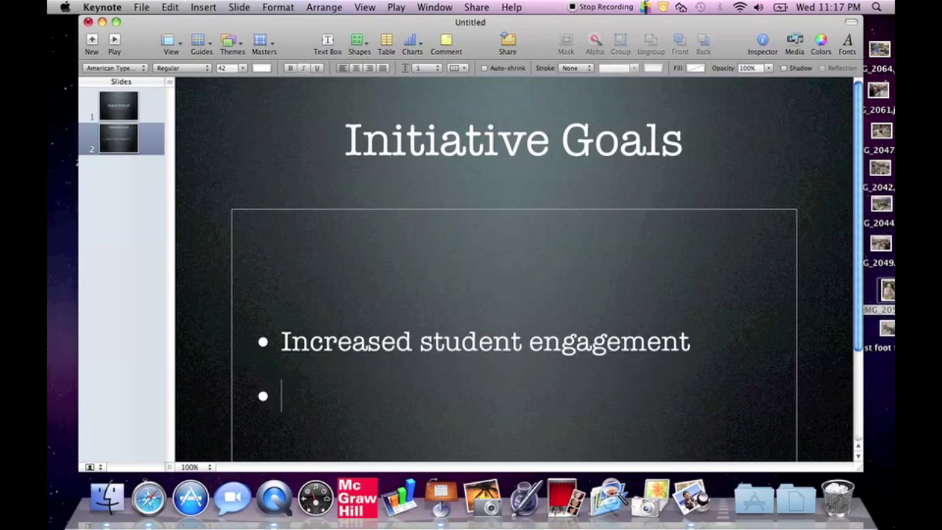
pyautogui.write('Increased in')
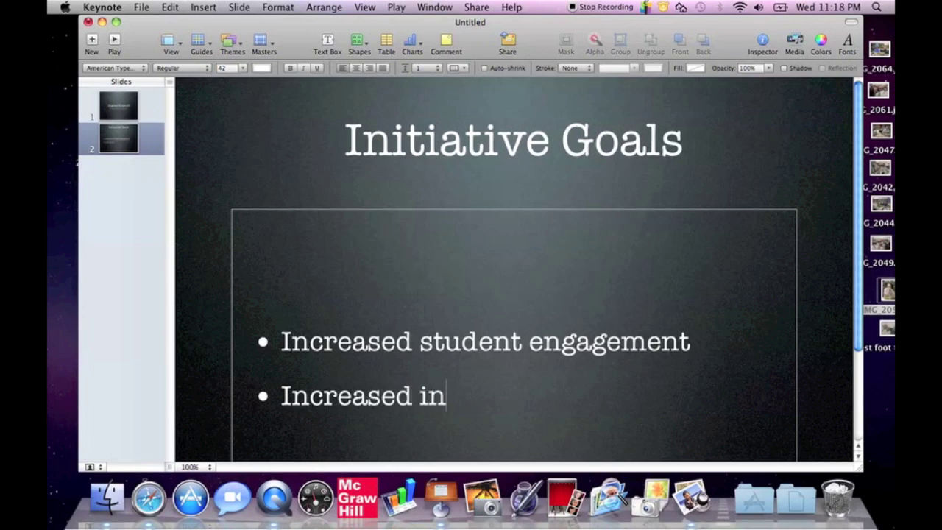
pyautogui.write('dividu')
pyautogui.press('BackSpace')
pyautogui.write('idua')
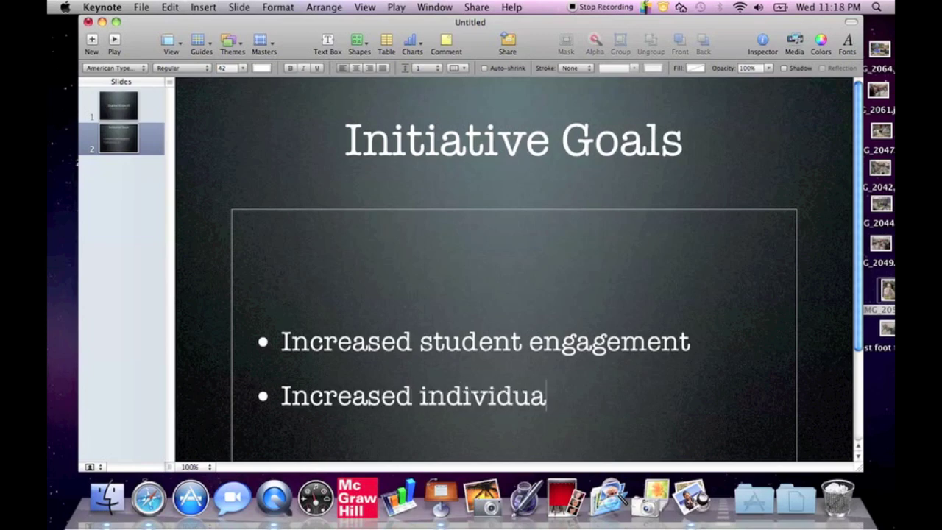
pyautogui.write('l opportu')
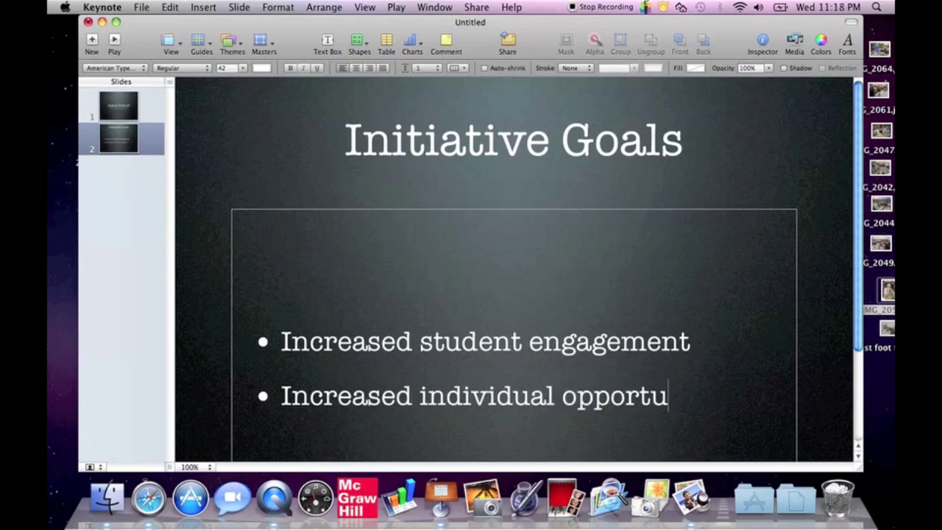
pyautogui.write('nities')
pyautogui.press('Return')
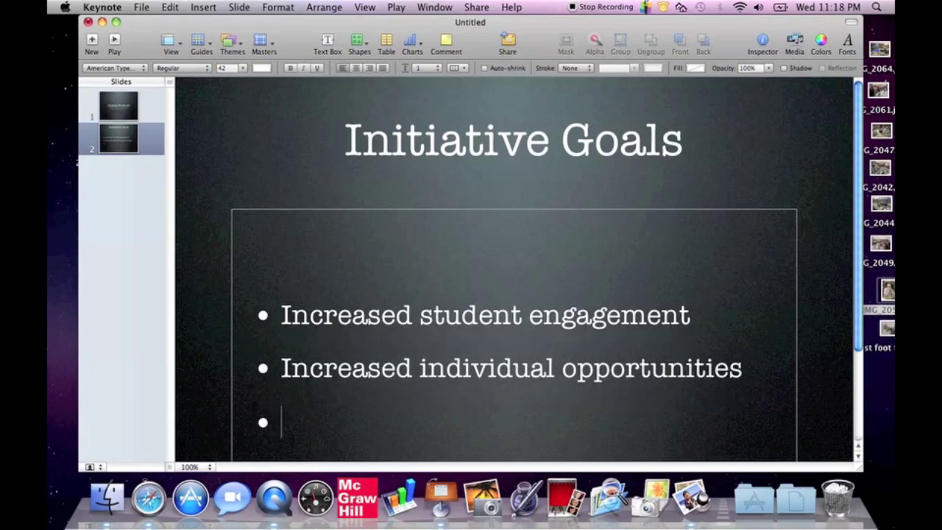
pyautogui.write('Increase')
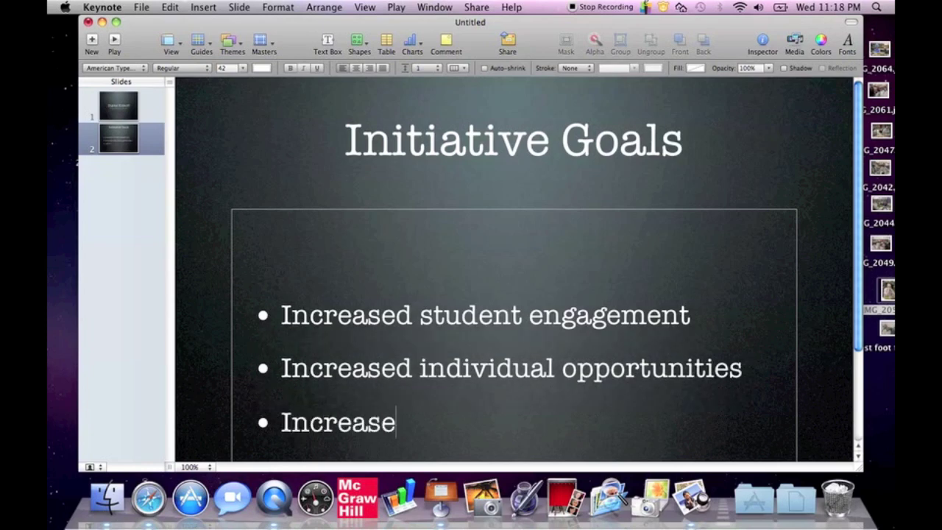
pyautogui.write('d 21st Cn')
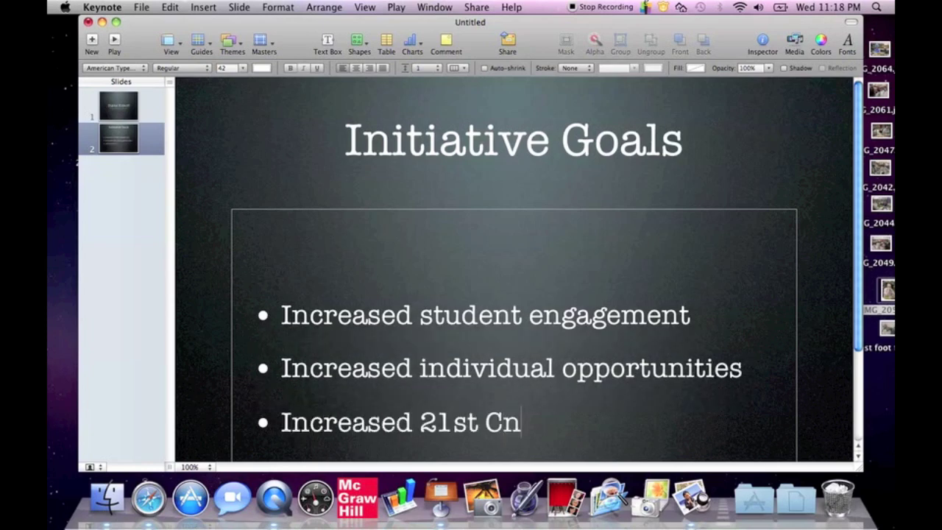
pyautogui.press('BackSpace')
pyautogui.write('entury ')
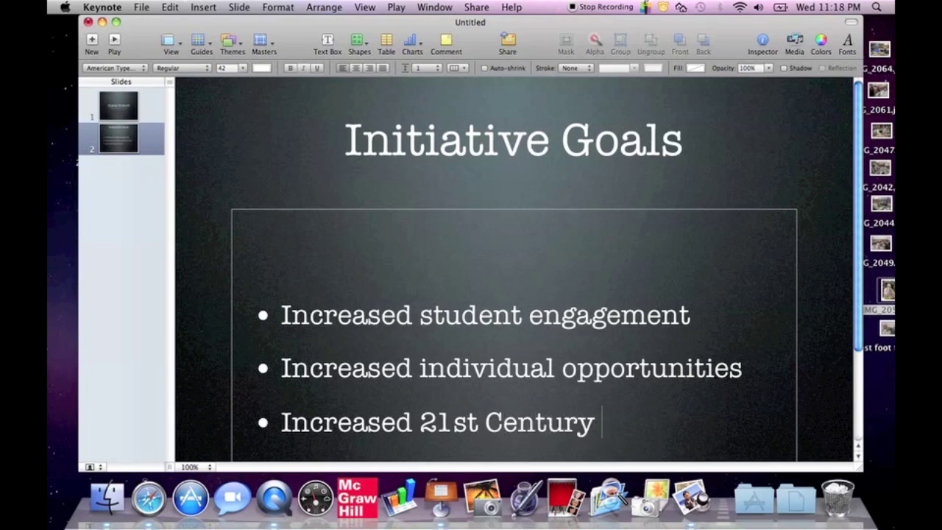
pyautogui.write('Skills')
# Add bullets 'Decreased digital divide' and 'Increased student achievement!!!!!!'
pyautogui.press('Return')
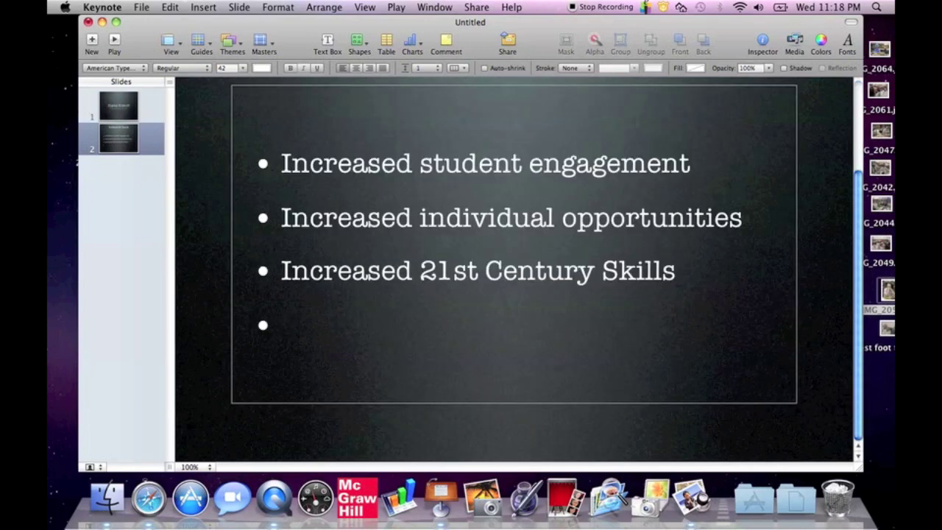
pyautogui.write('Decreased di')
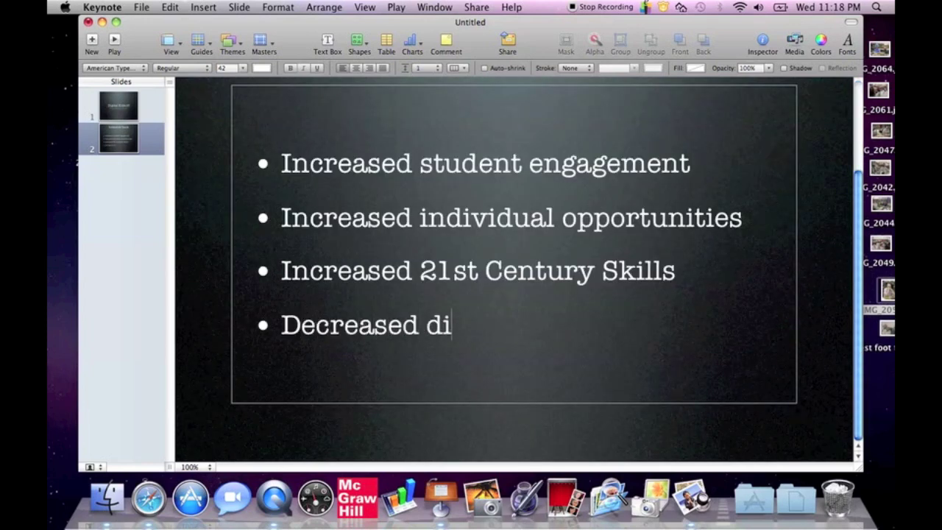
pyautogui.write('gital divide')
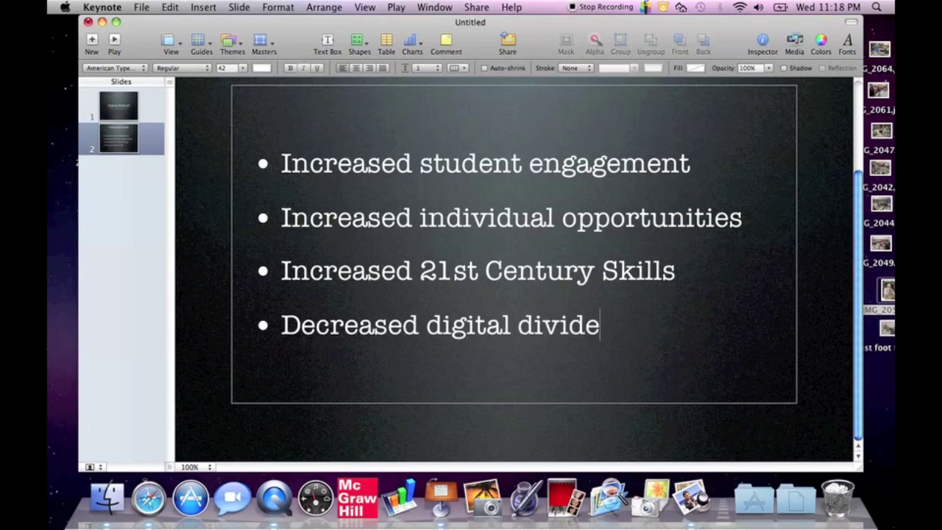
pyautogui.press('Return')
pyautogui.write('Increas')
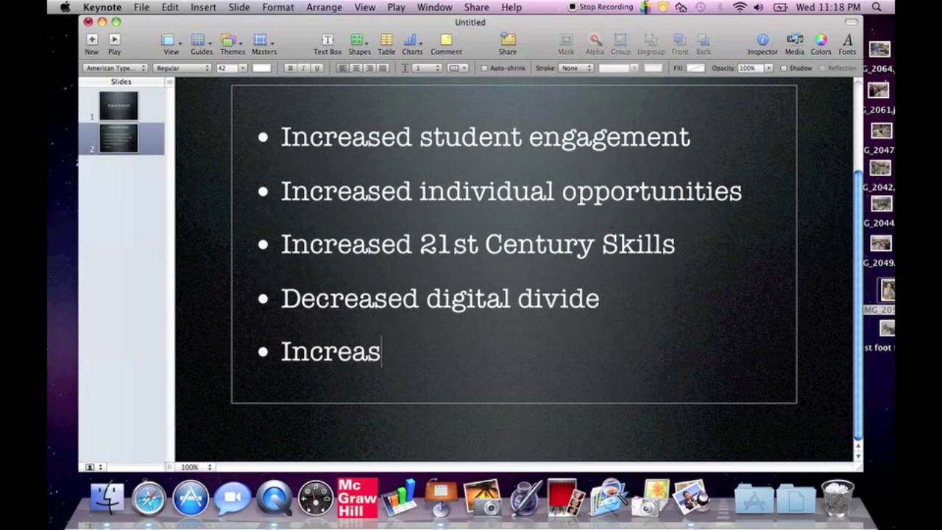
pyautogui.write('ed student ache')
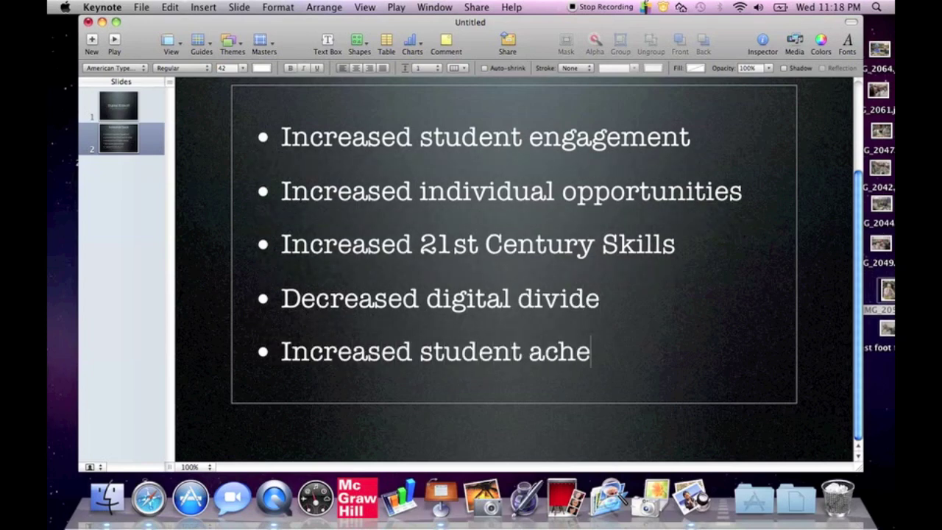
pyautogui.press('BackSpace')
pyautogui.write('ieveme')
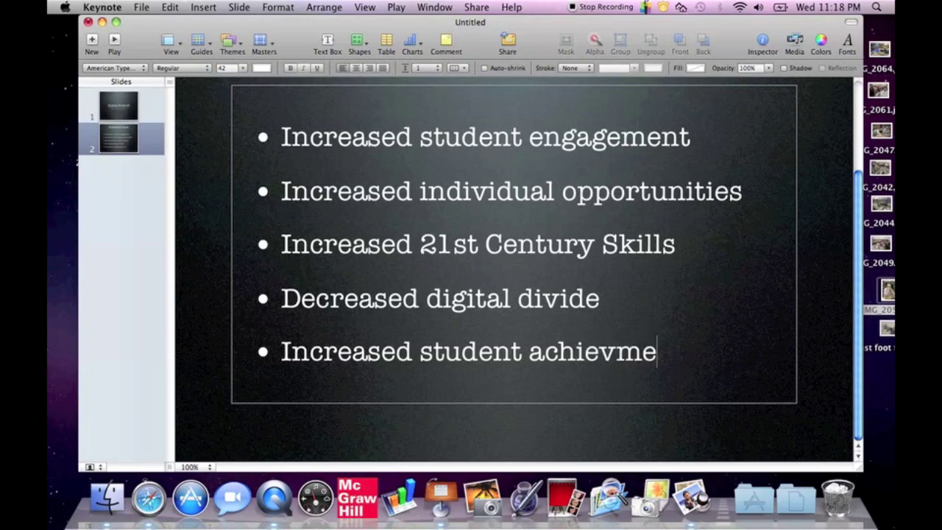
pyautogui.press('BackSpace')
pyautogui.press('BackSpace')
pyautogui.write('ement!!!!!!')
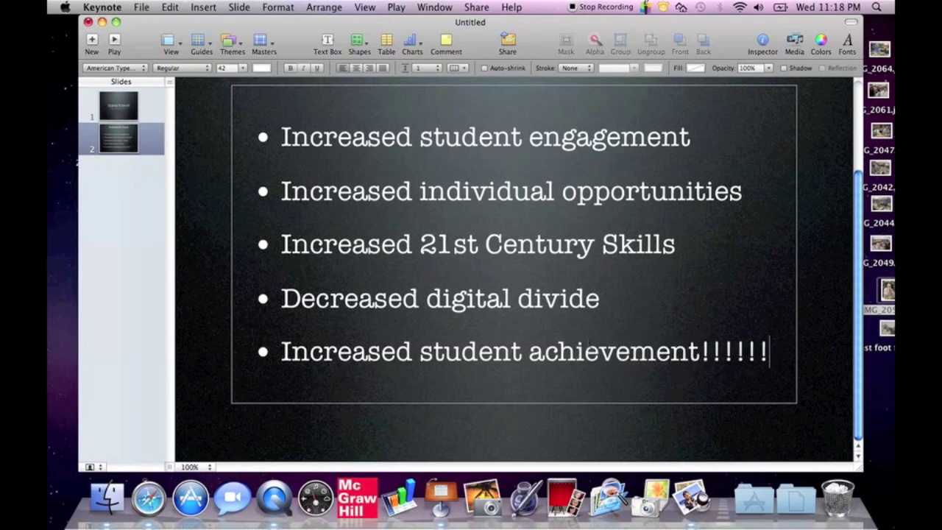
pyautogui.click(821, 248)
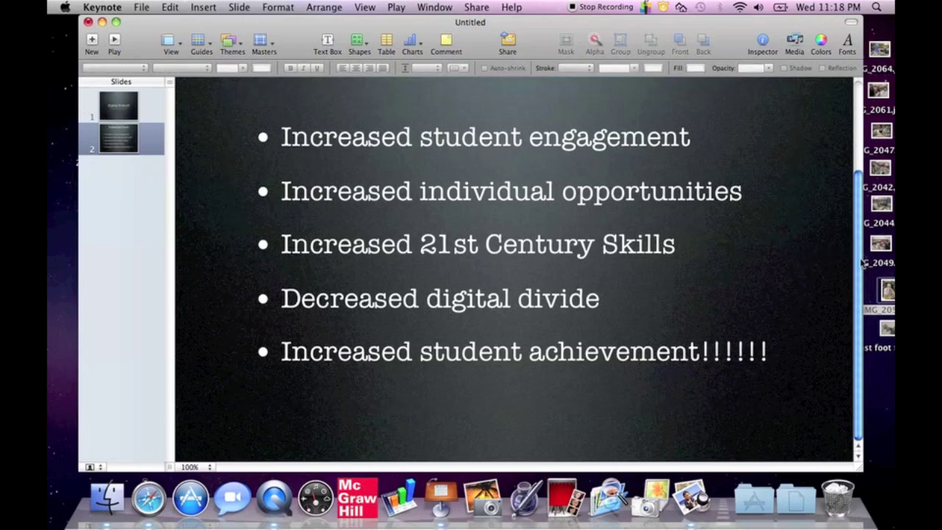
# Add a new third slide after slide 2
pyautogui.moveTo(858, 265); pyautogui.dragTo(864, 207)
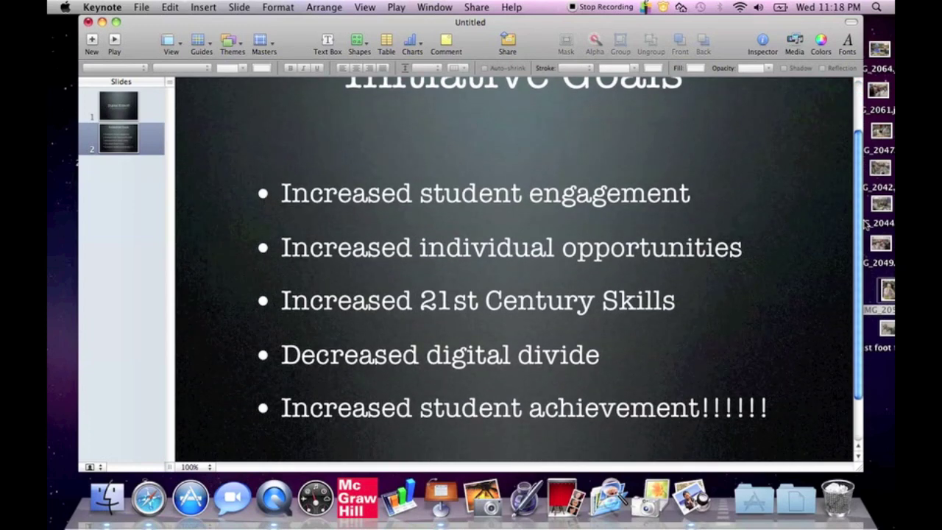
pyautogui.moveTo(866, 225); pyautogui.dragTo(866, 234)
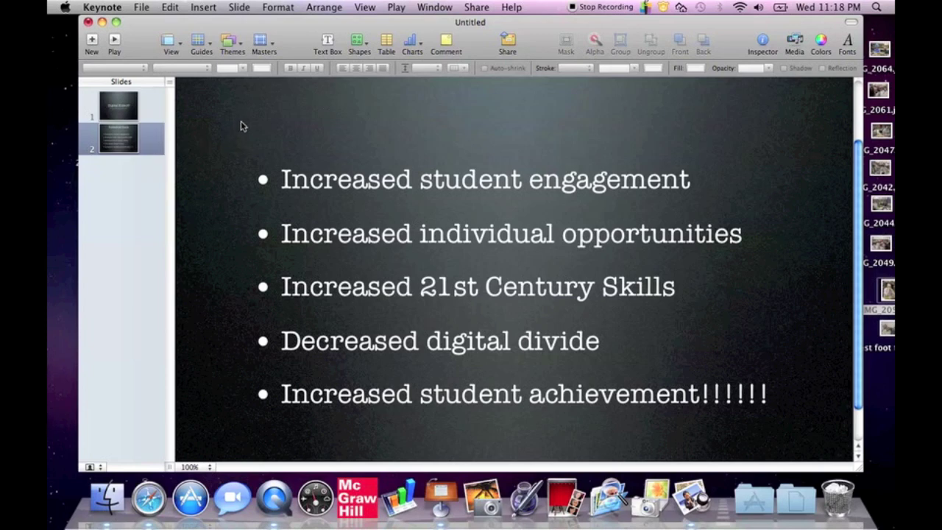
pyautogui.click(92, 43)
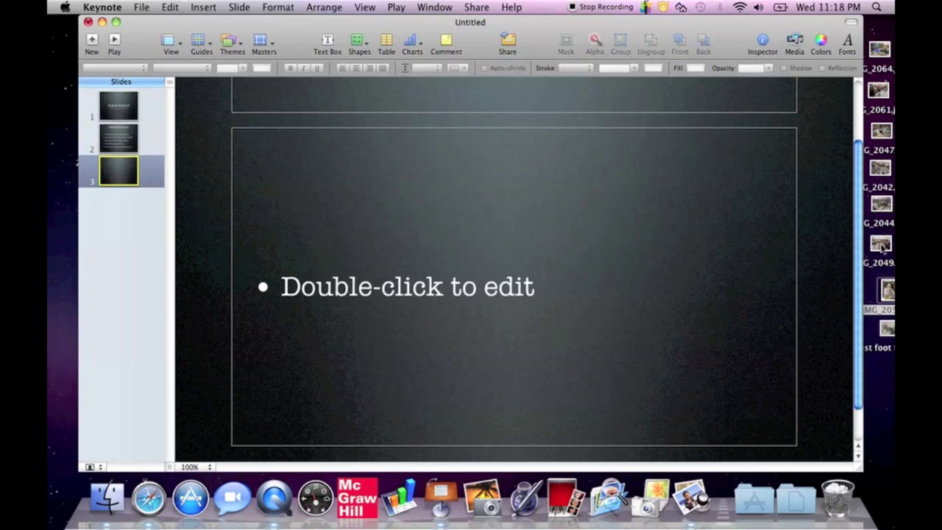
# Switch slide 3 to the Blank layout and add a free text box
pyautogui.scroll(3, 861, 238)
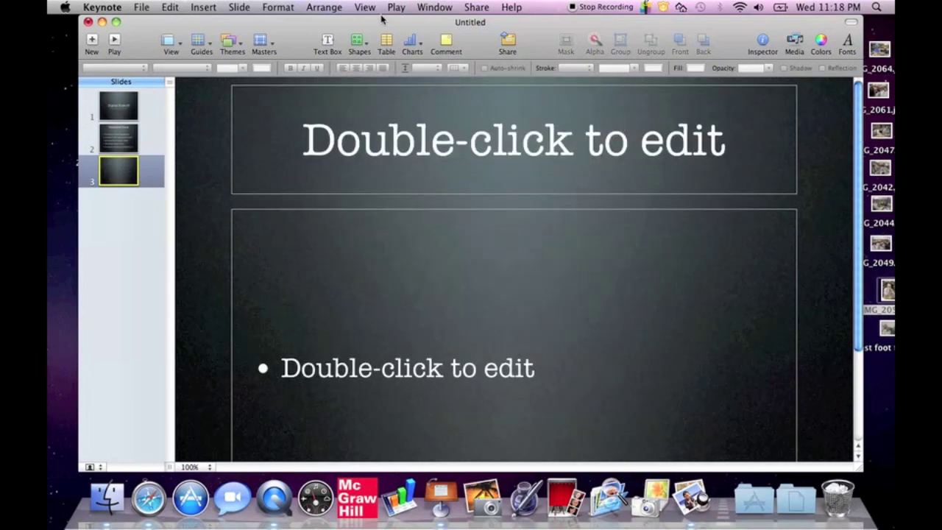
pyautogui.click(270, 45)
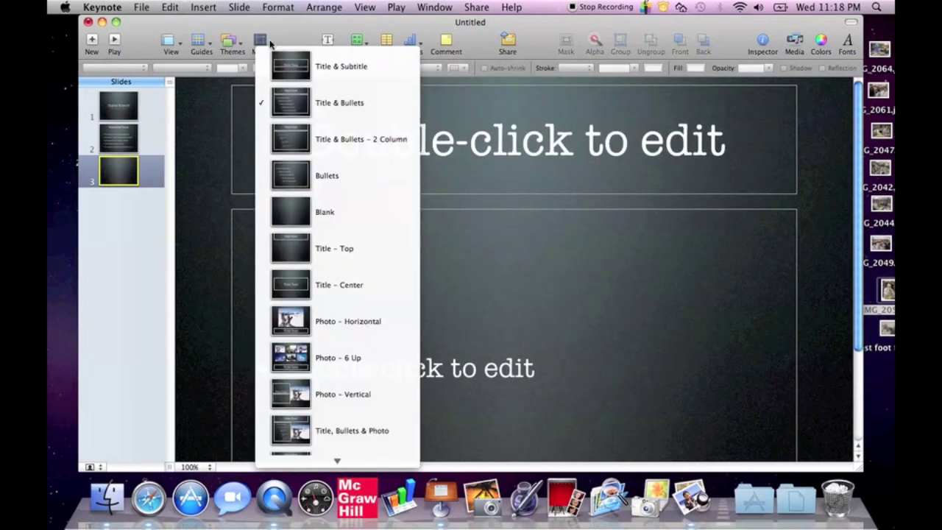
pyautogui.click(287, 215)
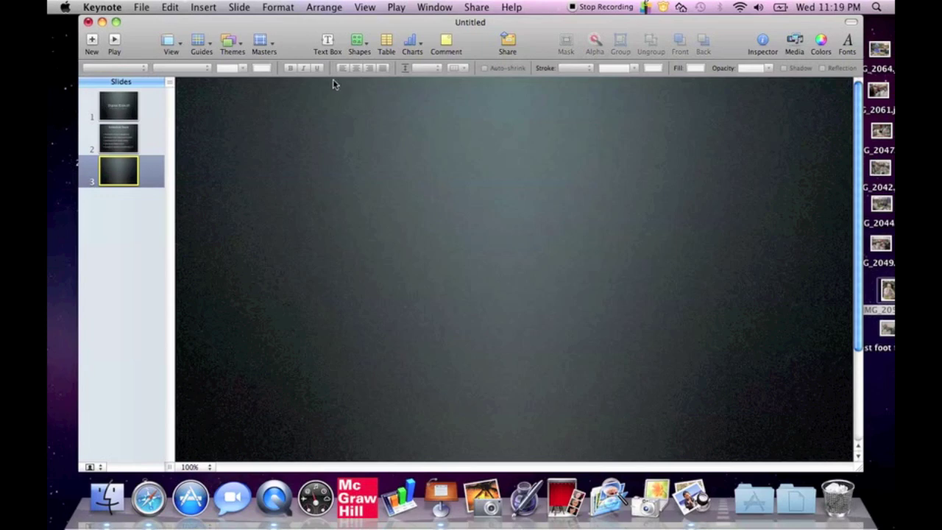
pyautogui.click(327, 40)
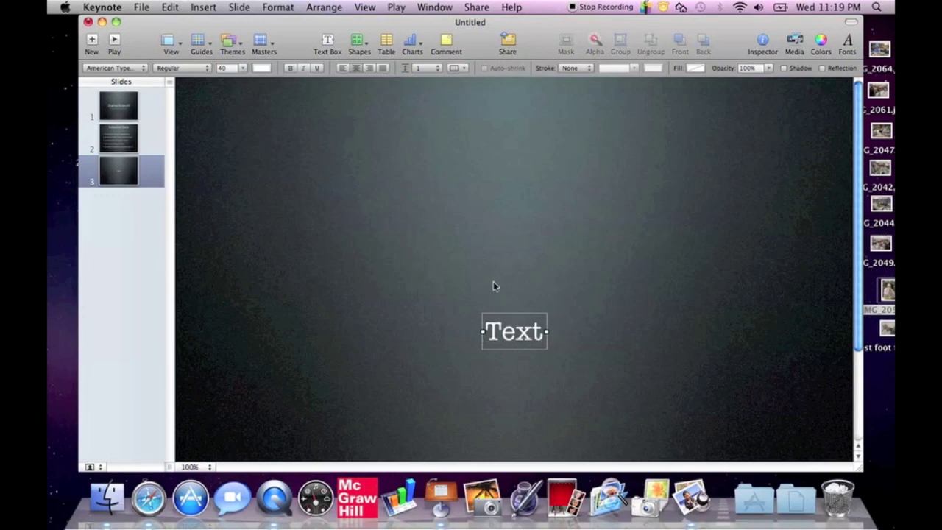
# Type 'Kickoff Activities', then agenda lines 'Digital Initiative Overview' and 'My Big Campus Snapshot'
pyautogui.write('Kicko')
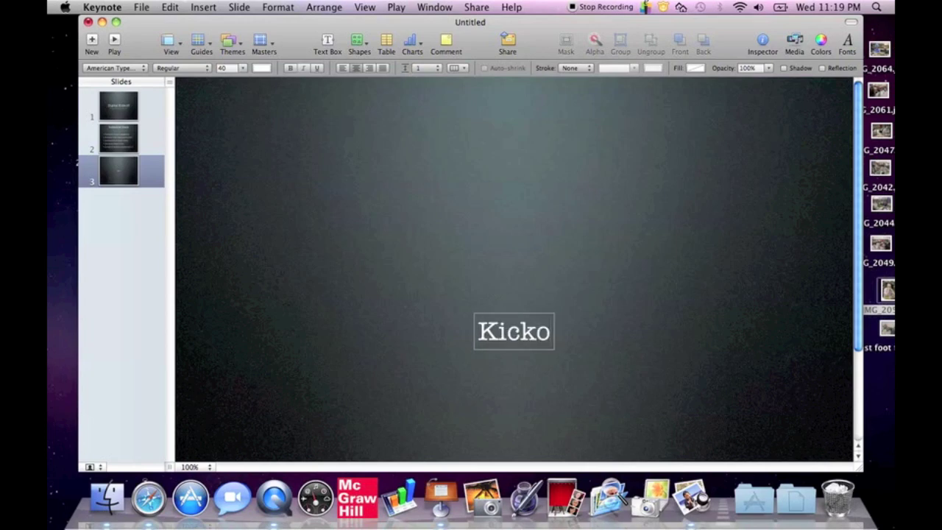
pyautogui.write('ff Activities')
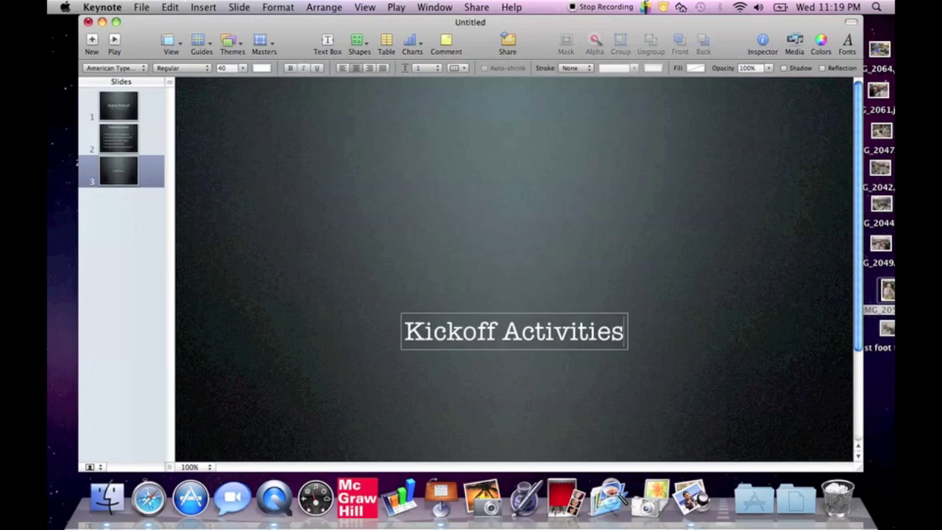
pyautogui.press('Return')
pyautogui.press('Return')
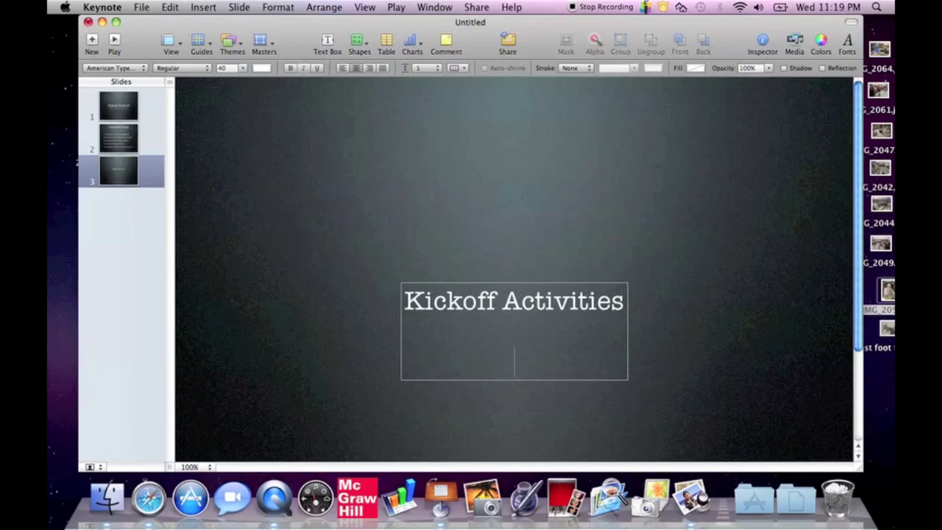
pyautogui.write('Ditit')
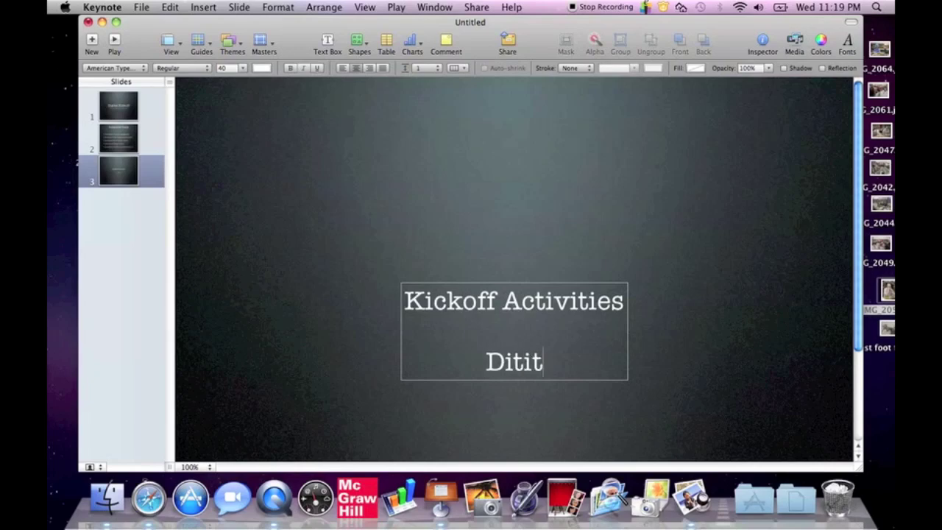
pyautogui.press('BackSpace')
pyautogui.press('BackSpace')
pyautogui.press('BackSpace')
pyautogui.write('gital In')
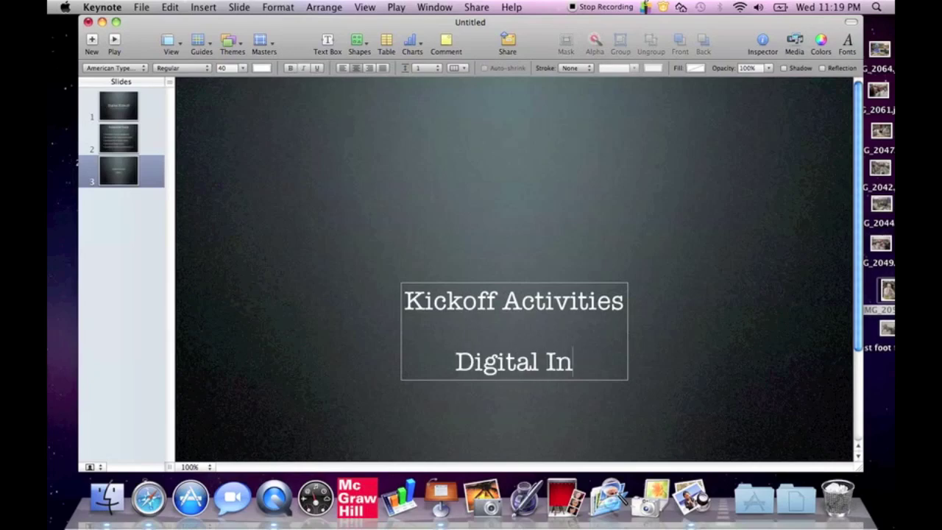
pyautogui.write('itiative Overview')
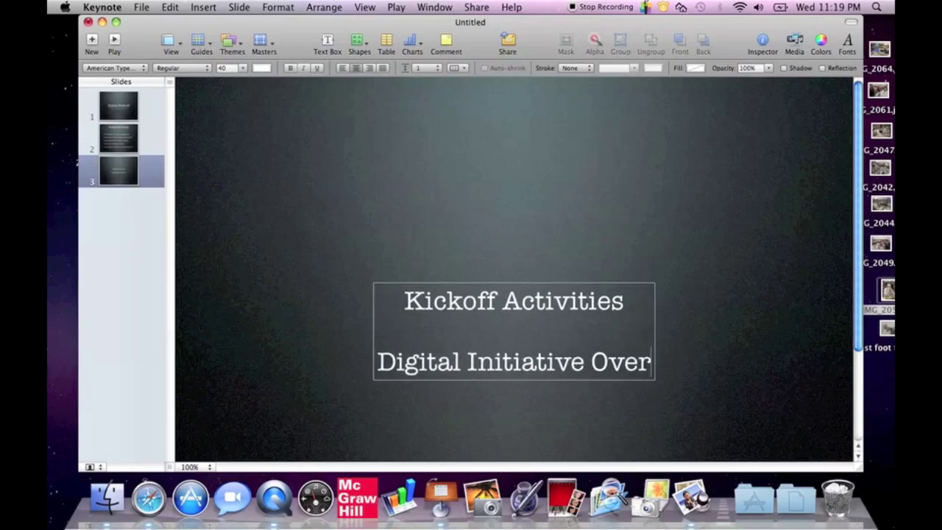
pyautogui.press('Return')
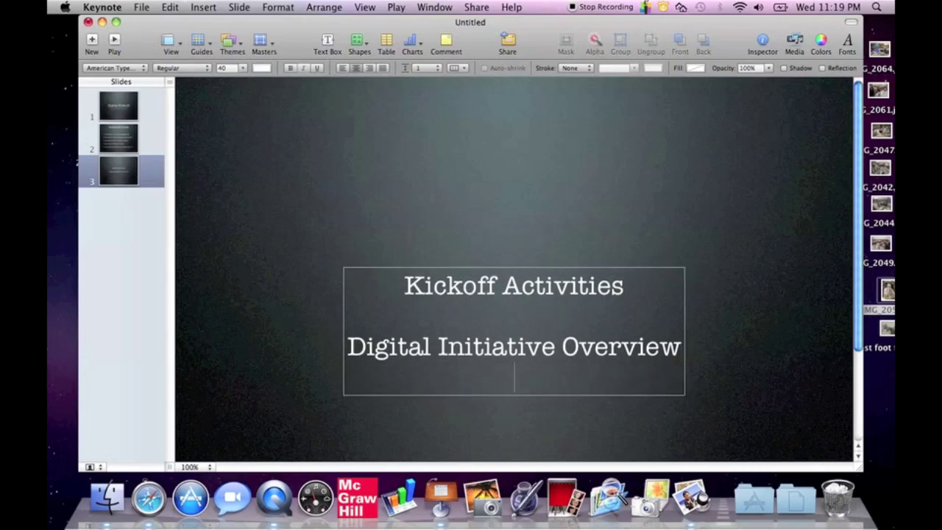
pyautogui.write('My B')
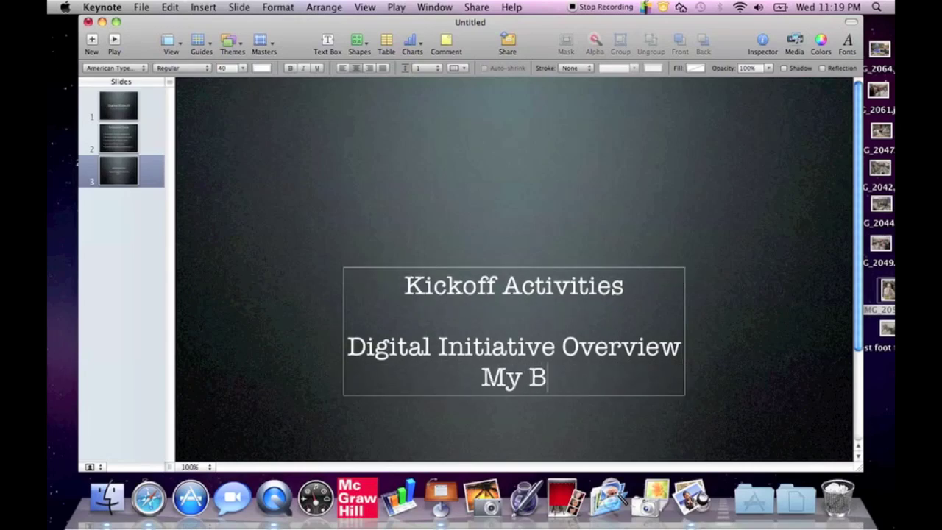
pyautogui.write('ig Cam')
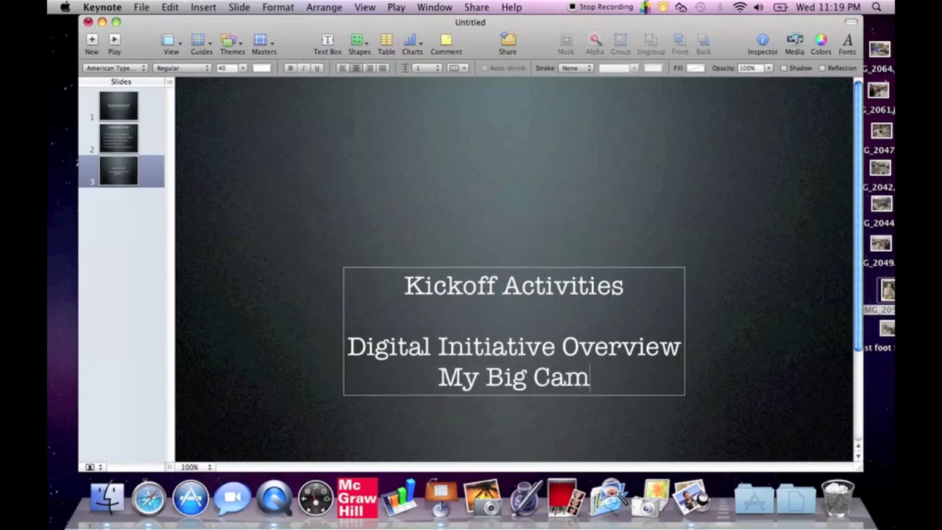
pyautogui.write('pus Sh')
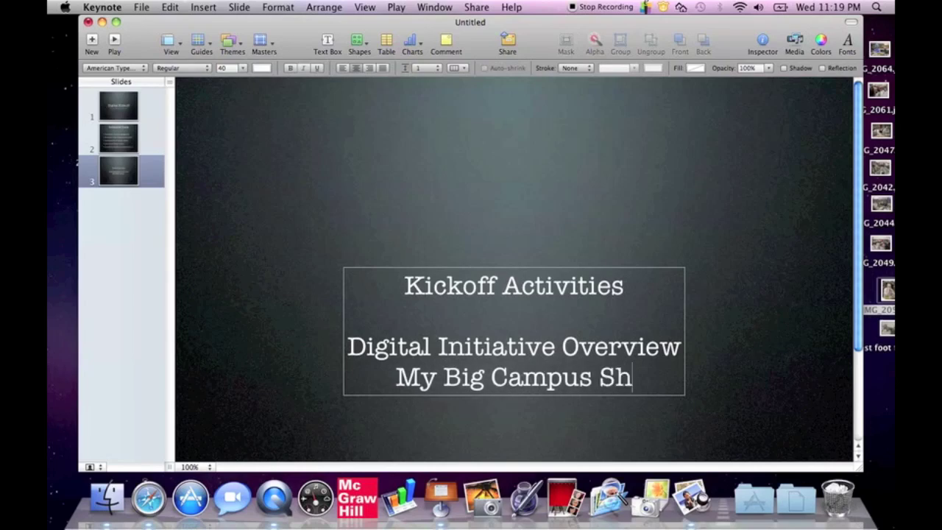
pyautogui.press('BackSpace')
pyautogui.write('nap')
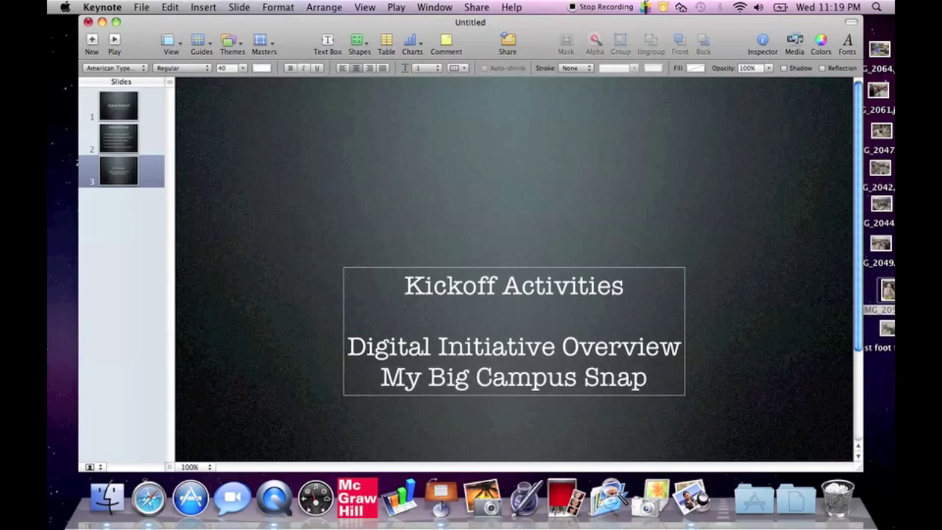
pyautogui.write('shot')
# Add the agenda lines 'MacBook Basics' and 'My Big Campus Basics'
pyautogui.press('Return')
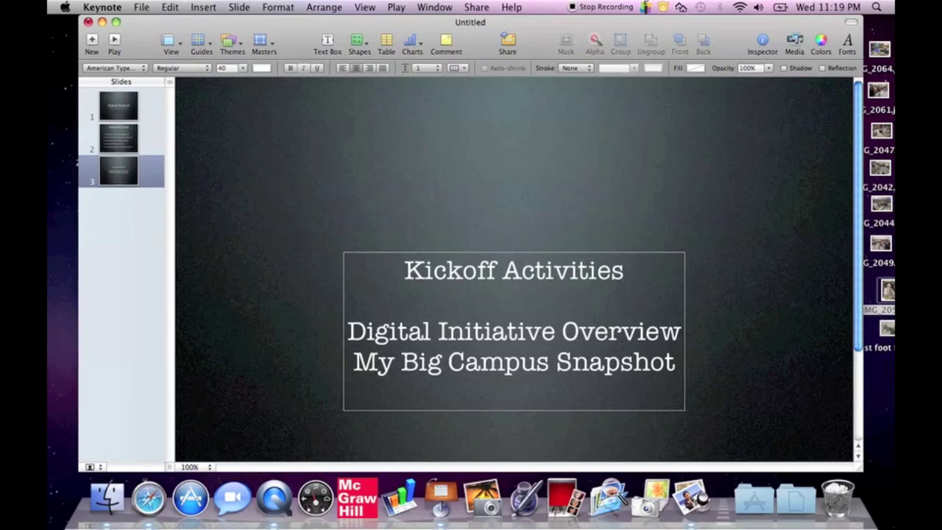
pyautogui.write('Mi')
pyautogui.press('BackSpace')
pyautogui.write('acBook')
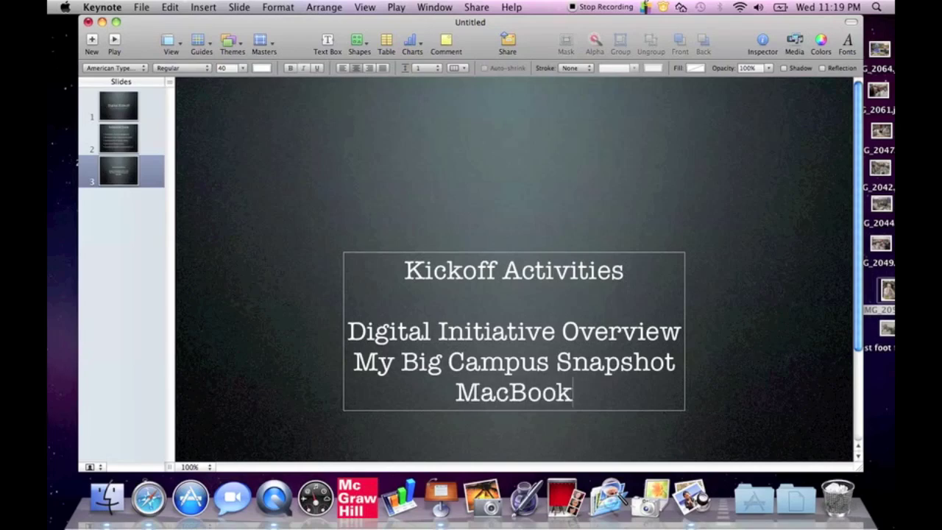
pyautogui.write(' Basics')
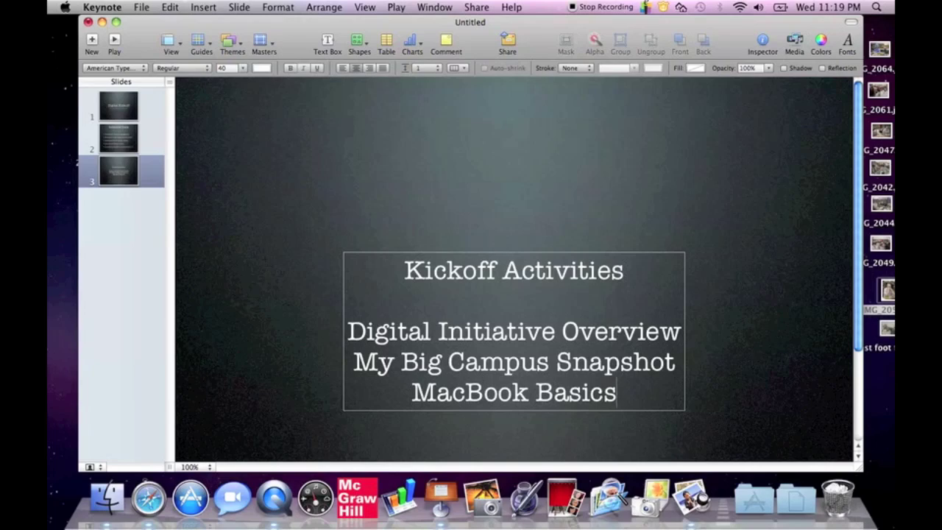
pyautogui.press('Return')
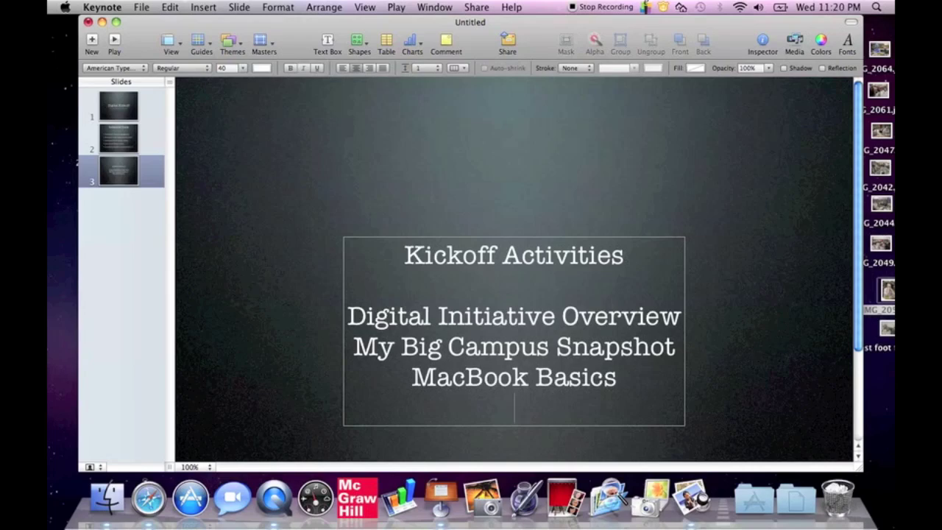
pyautogui.write('My Big Campus Baic')
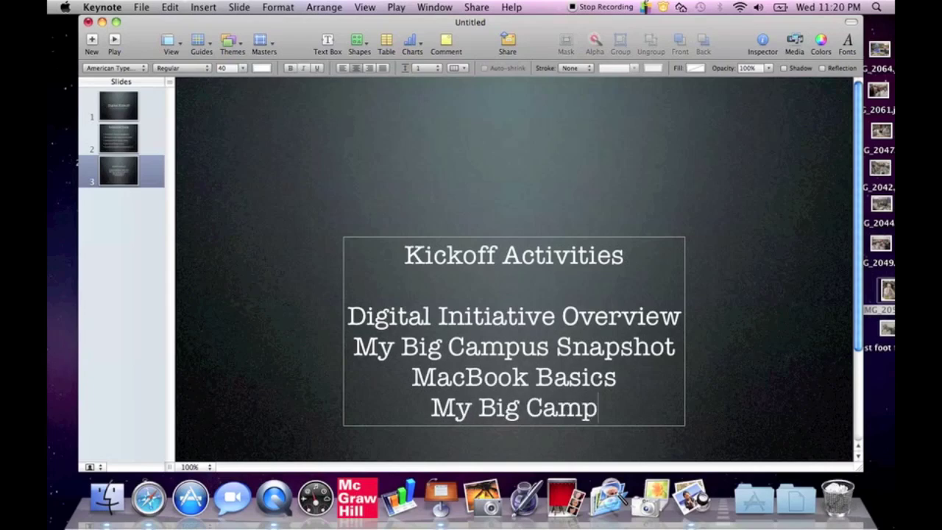
pyautogui.press('BackSpace')
pyautogui.press('BackSpace')
pyautogui.write('sics')
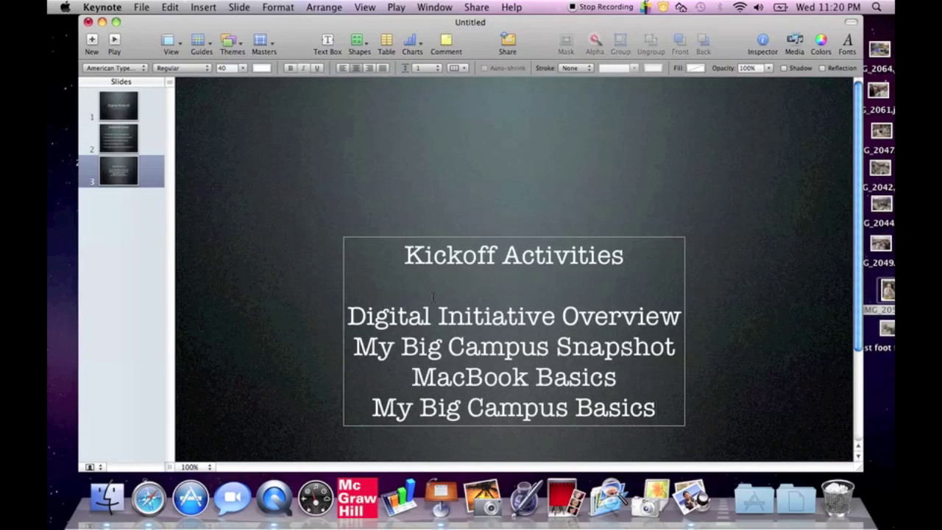
# Align the agenda text box on the centre guides, then shift it to the slide's left half
pyautogui.click(524, 218)
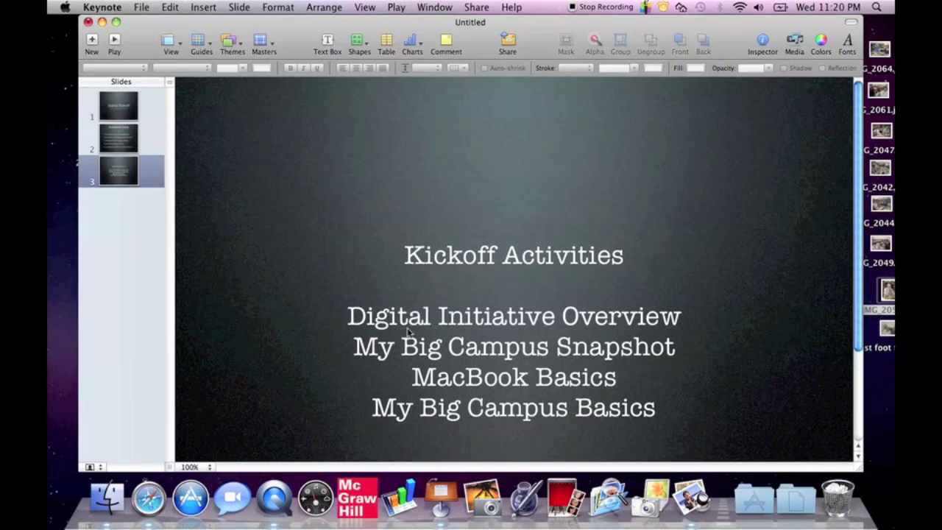
pyautogui.scroll(-5, 853, 177)
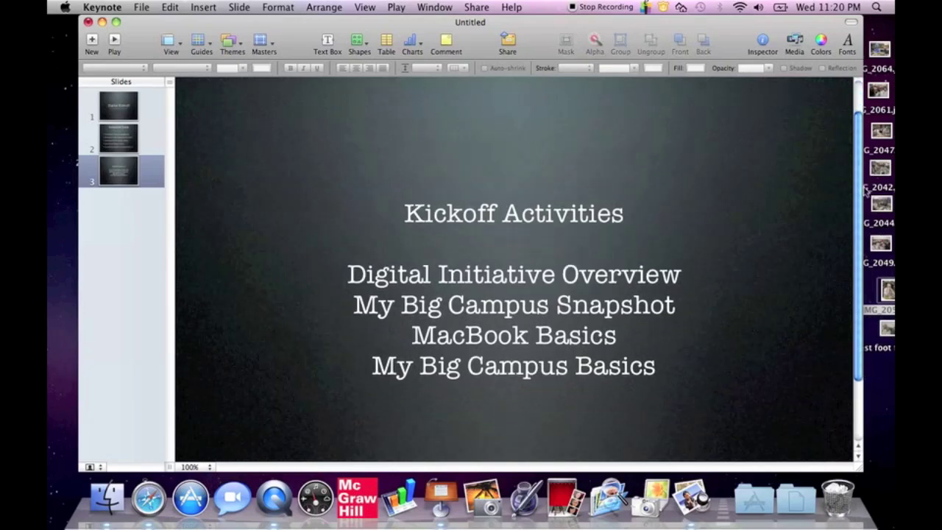
pyautogui.scroll(2, 861, 184)
pyautogui.scroll(1, 866, 185)
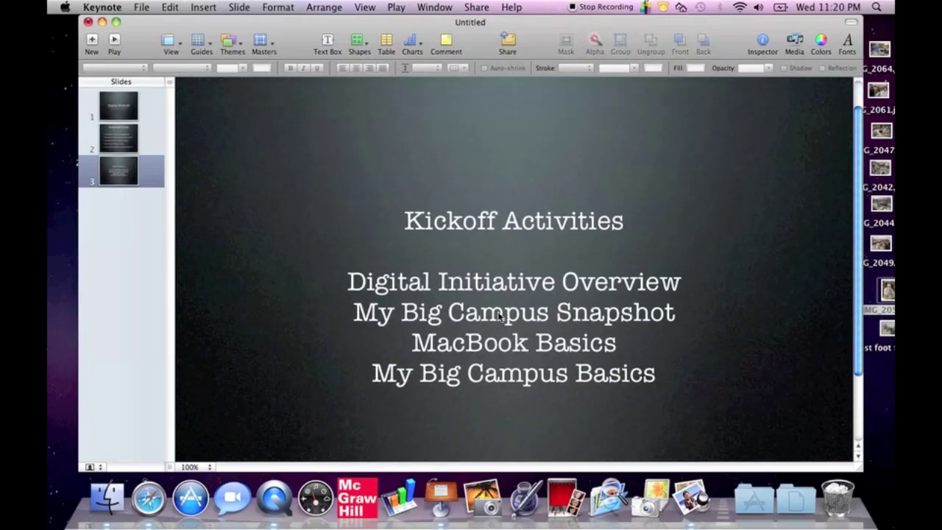
pyautogui.click(536, 254)
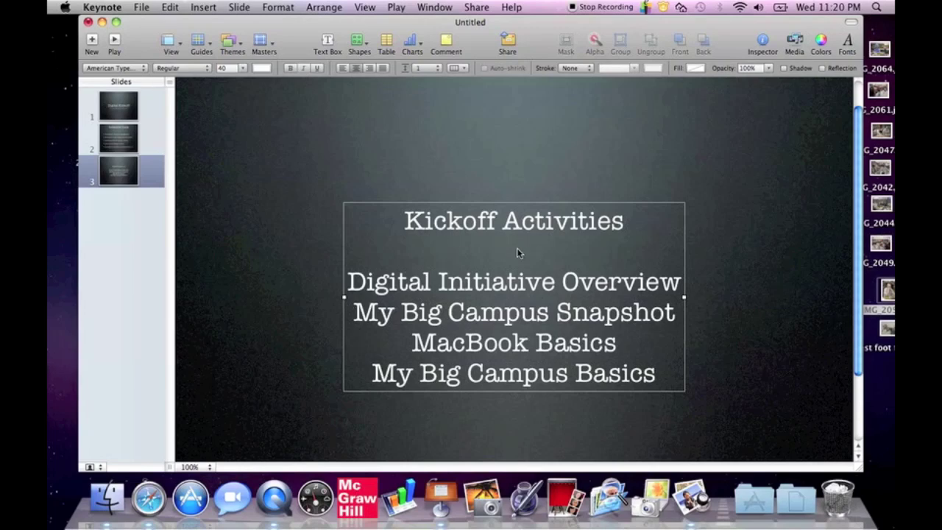
pyautogui.moveTo(517, 253); pyautogui.dragTo(514, 211)
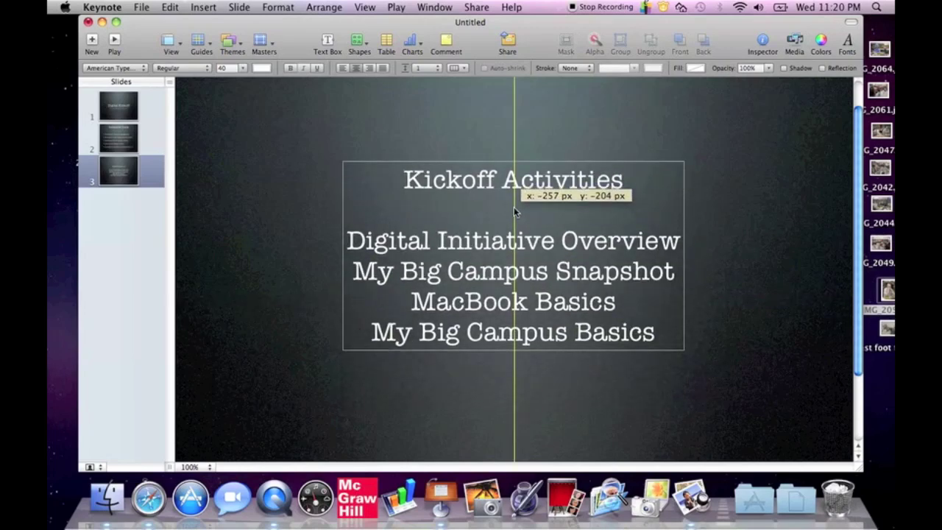
pyautogui.moveTo(514, 209); pyautogui.dragTo(517, 253)
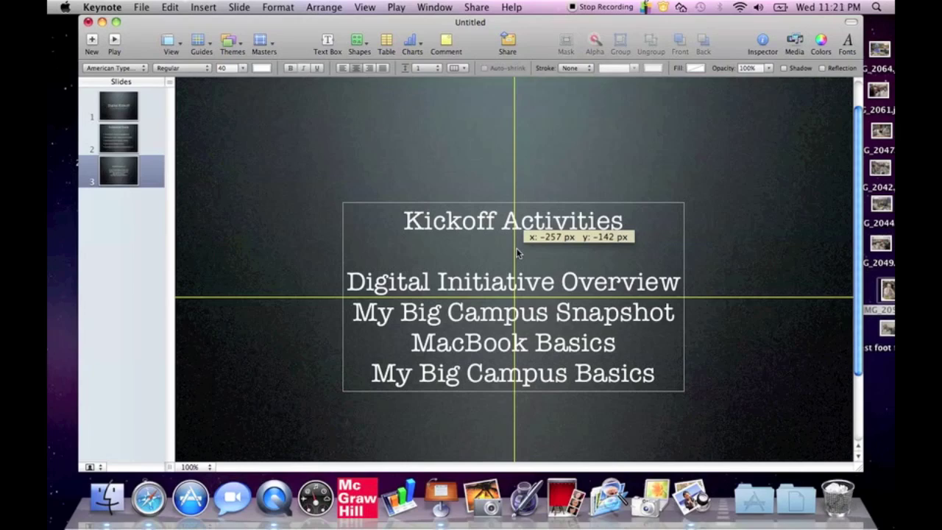
pyautogui.moveTo(517, 253); pyautogui.dragTo(518, 253)
pyautogui.moveTo(517, 253); pyautogui.dragTo(381, 252)
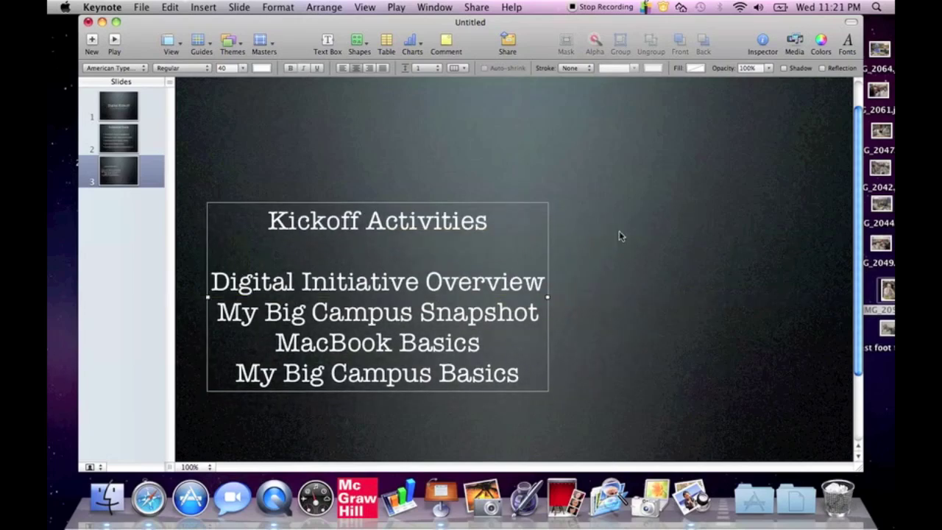
pyautogui.click(626, 248)
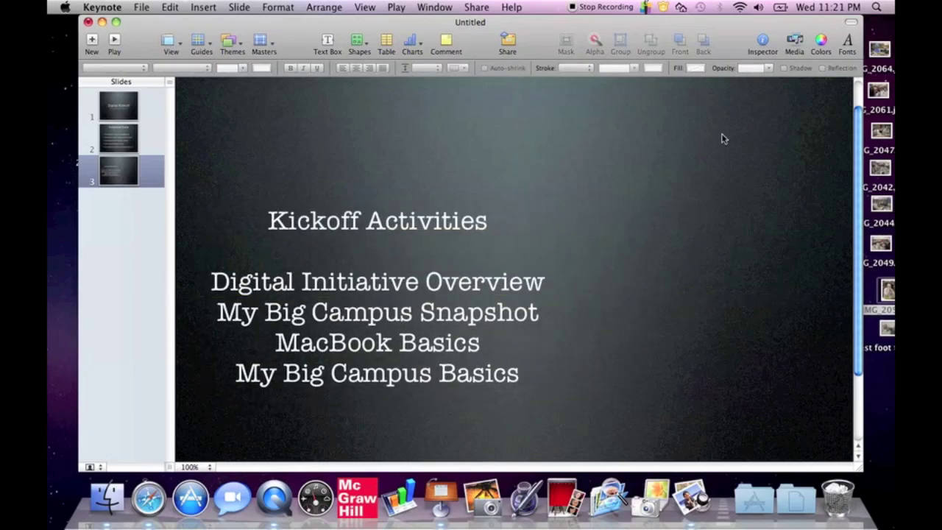
pyautogui.click(796, 44)
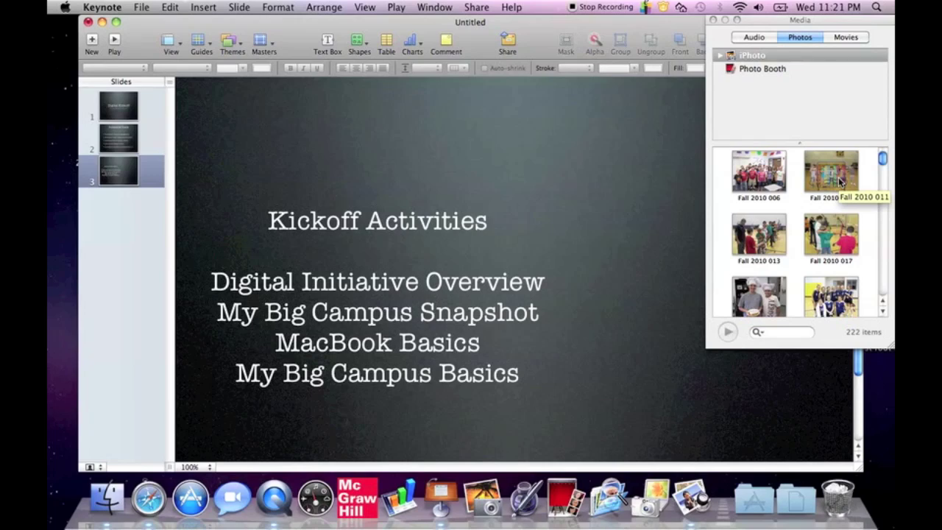
pyautogui.moveTo(828, 175)
pyautogui.mouseDown()
pyautogui.moveTo(610, 221)
pyautogui.moveTo(853, 174)
pyautogui.moveTo(829, 175)
pyautogui.mouseUp()
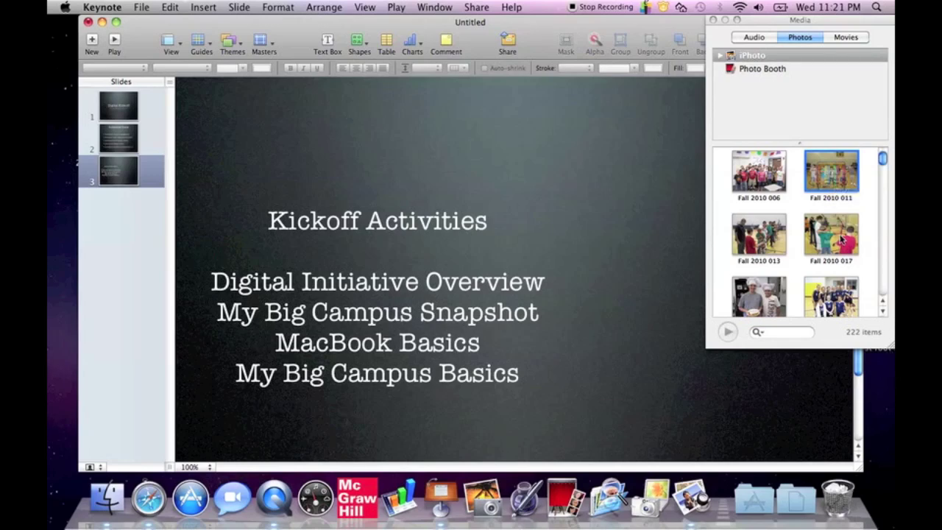
pyautogui.click(712, 22)
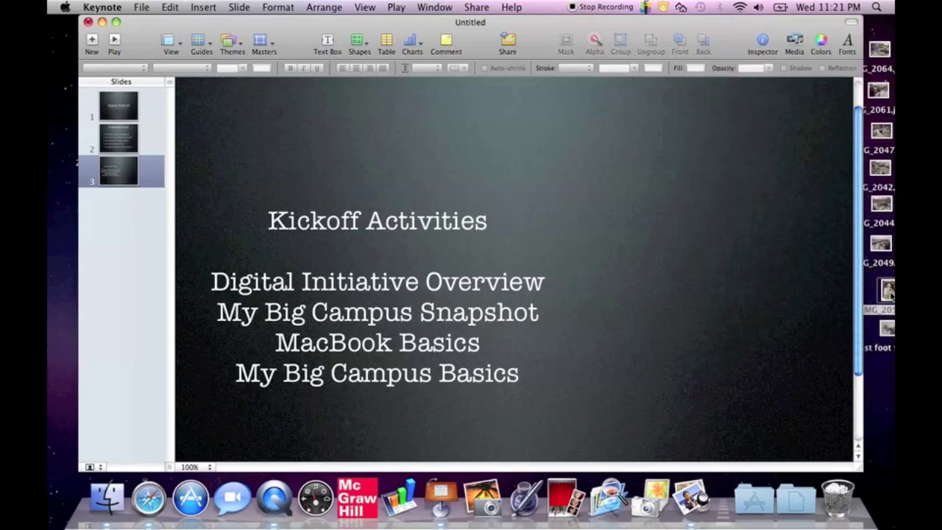
# Add a desktop classroom photo to slide 3 and roughly position it
pyautogui.moveTo(889, 290); pyautogui.dragTo(602, 278)
pyautogui.moveTo(780, 132); pyautogui.dragTo(640, 259)
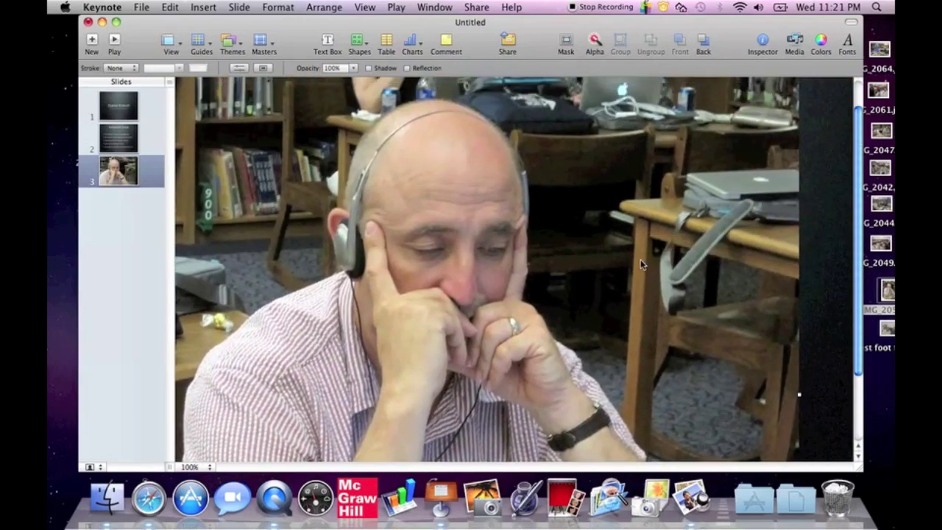
pyautogui.moveTo(761, 135); pyautogui.dragTo(744, 227)
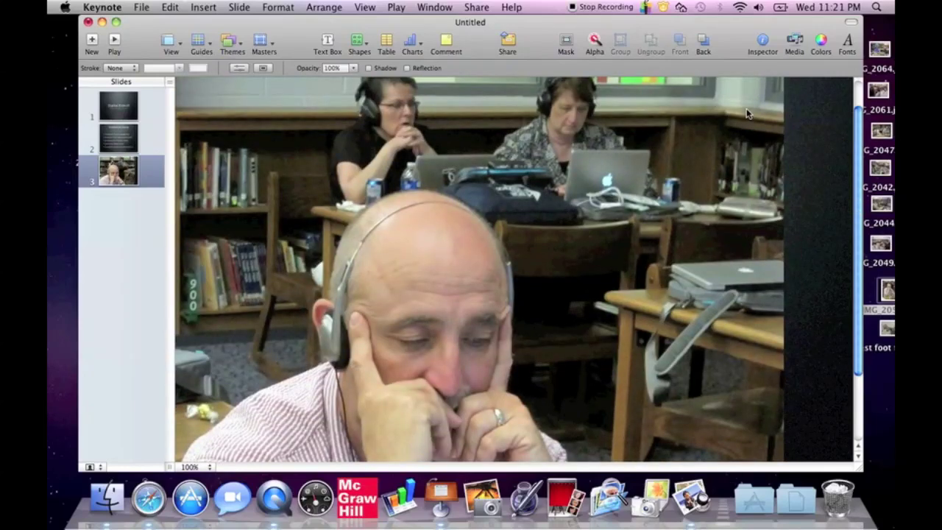
pyautogui.moveTo(749, 114); pyautogui.dragTo(749, 189)
pyautogui.moveTo(785, 109); pyautogui.dragTo(404, 426)
pyautogui.rightClick(386, 436)
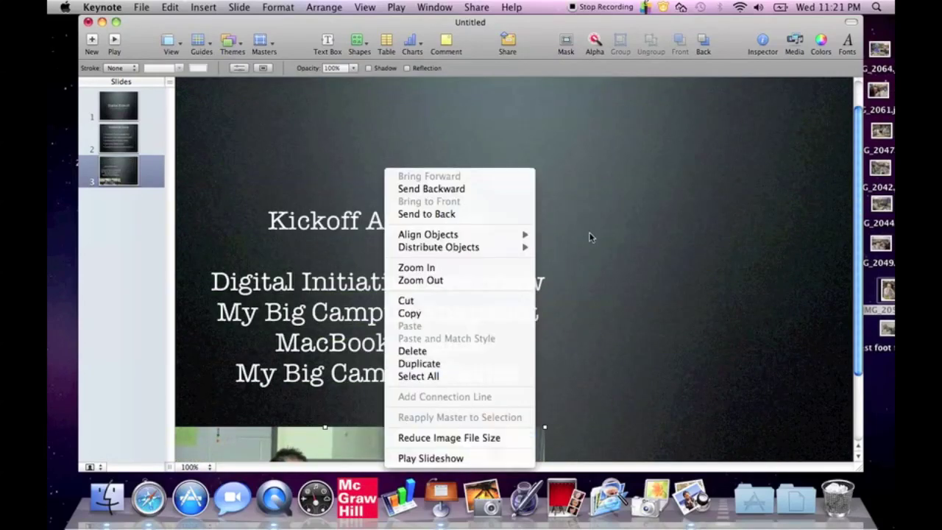
pyautogui.click(593, 234)
# Shrink the photo and settle it on the right beside the agenda list
pyautogui.moveTo(545, 427); pyautogui.dragTo(755, 157)
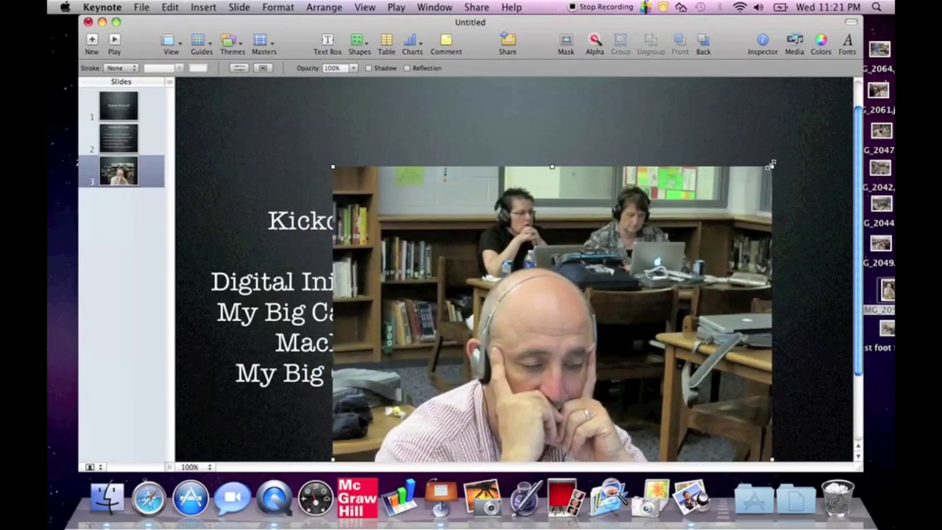
pyautogui.moveTo(770, 165); pyautogui.dragTo(605, 388)
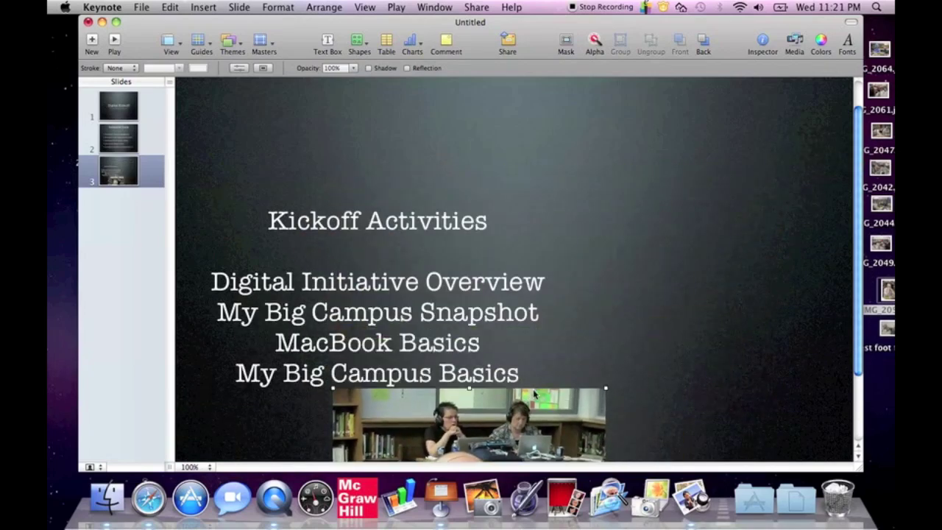
pyautogui.moveTo(534, 395); pyautogui.dragTo(701, 189)
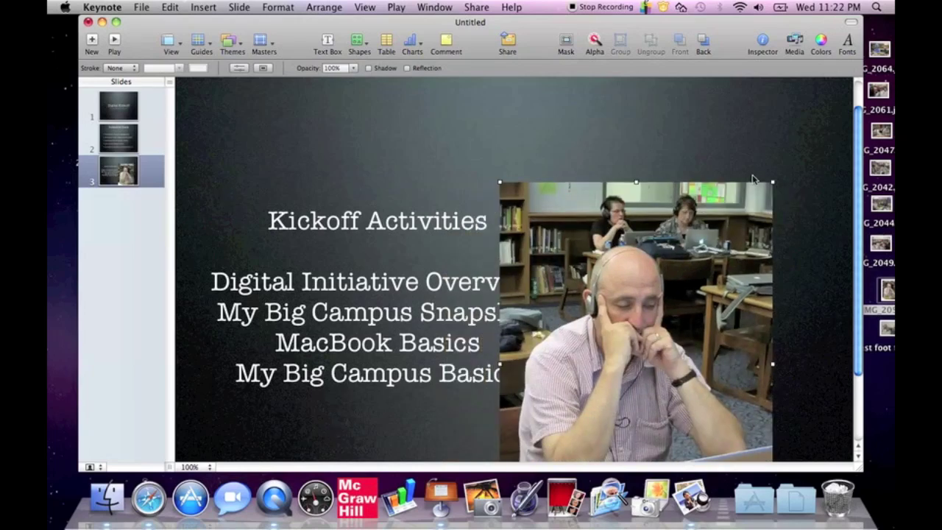
pyautogui.moveTo(772, 182); pyautogui.dragTo(704, 272)
pyautogui.moveTo(607, 361); pyautogui.dragTo(676, 255)
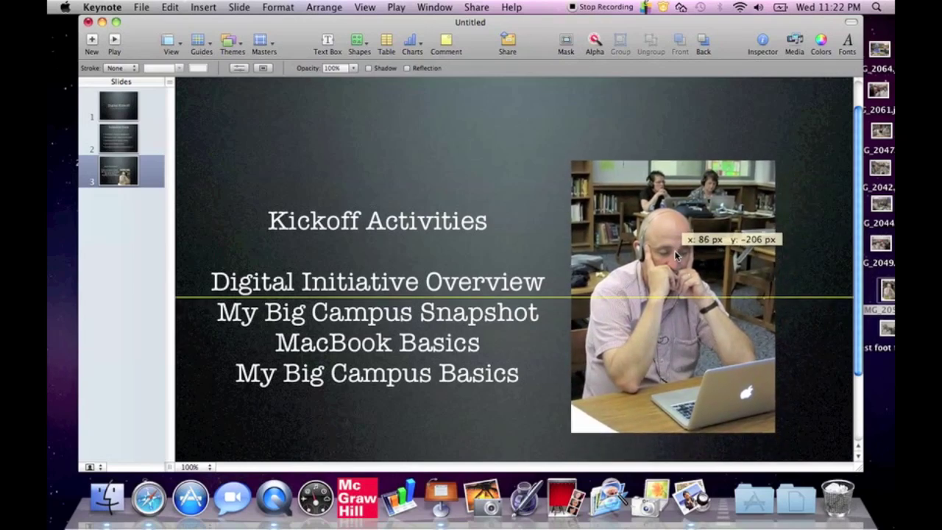
pyautogui.moveTo(675, 254); pyautogui.dragTo(676, 254)
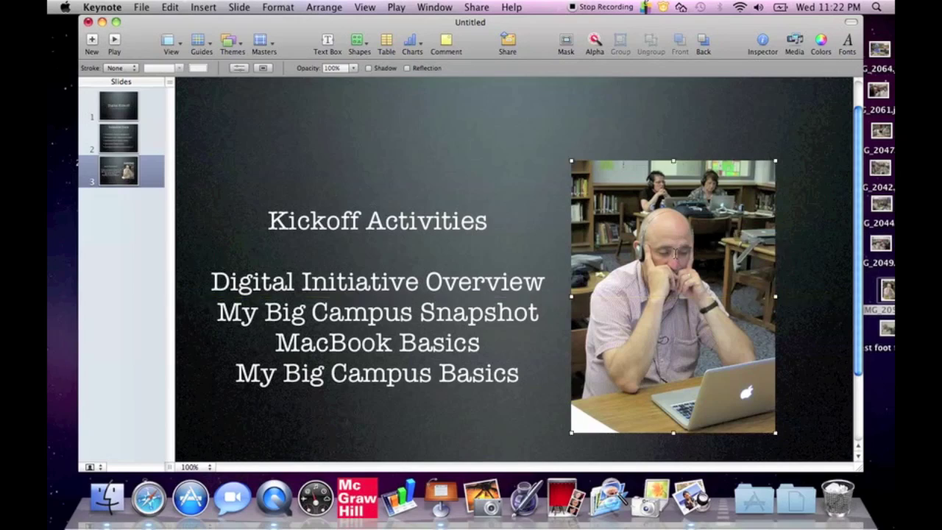
pyautogui.click(480, 150)
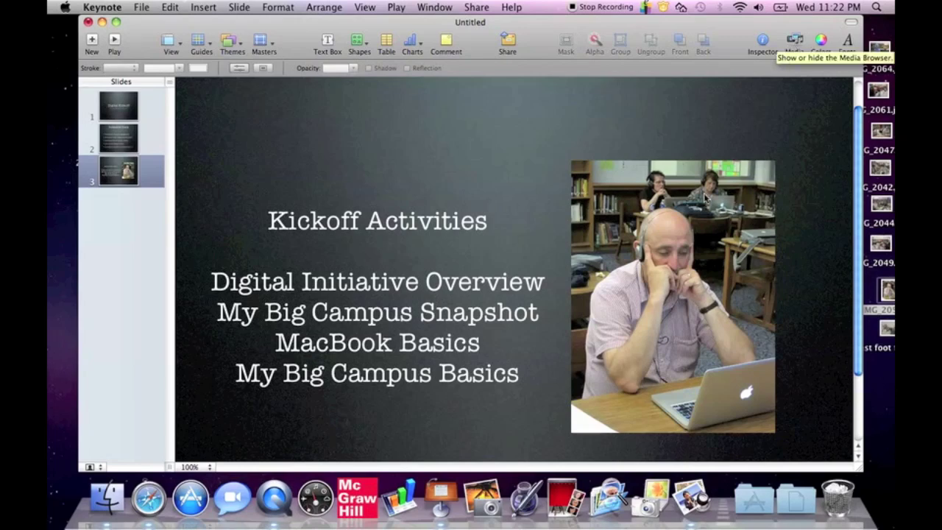
# Browse the Inspector's Document, Slide, Build and Text settings, previewing a build animation
pyautogui.click(765, 46)
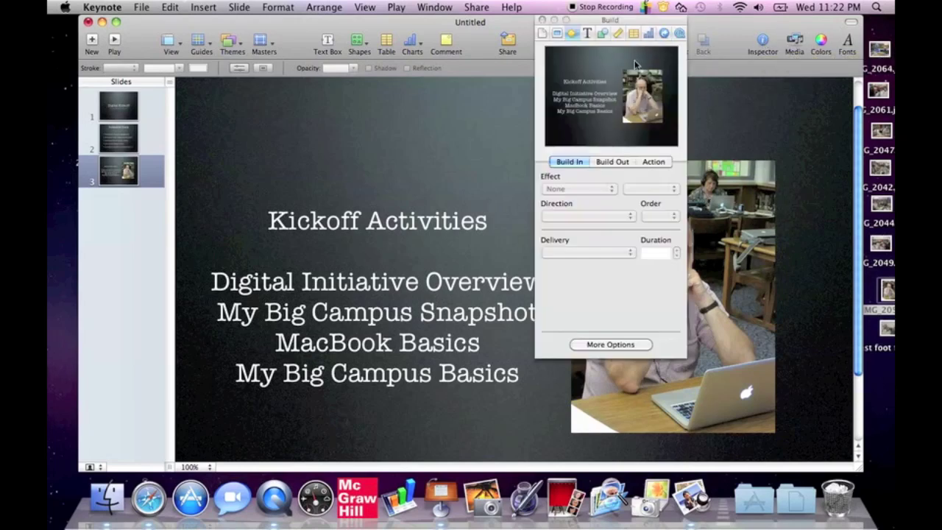
pyautogui.click(544, 33)
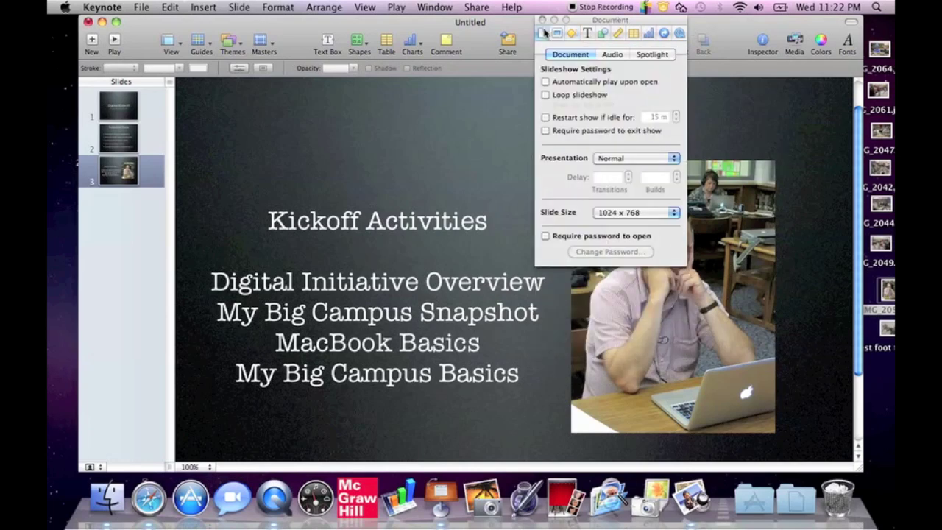
pyautogui.click(558, 33)
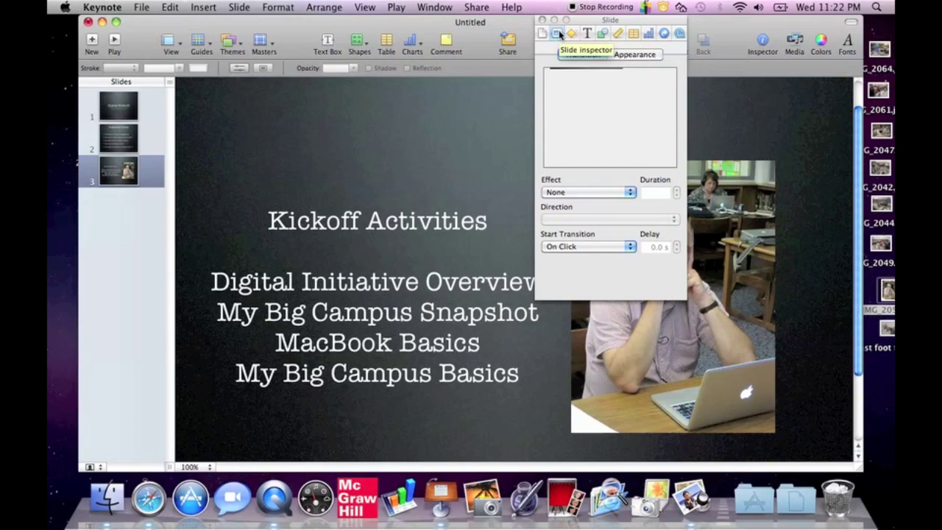
pyautogui.click(571, 33)
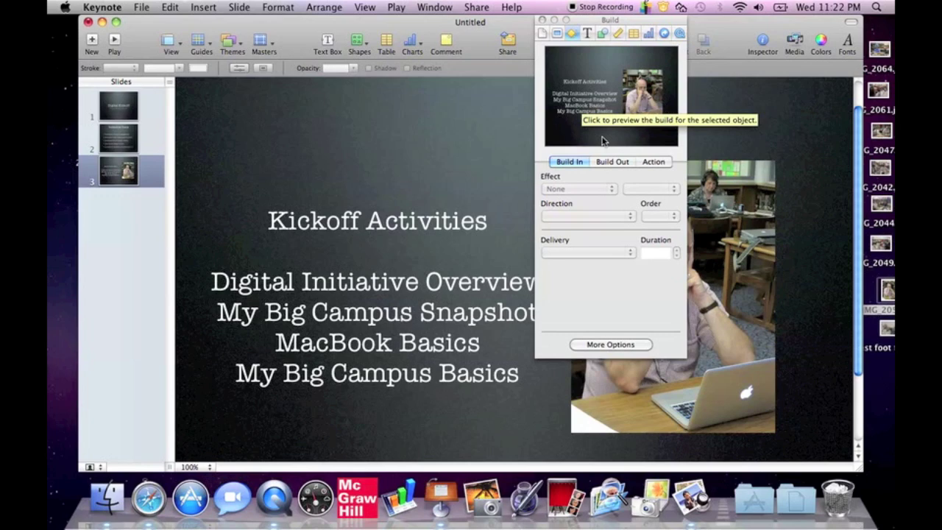
pyautogui.click(602, 140)
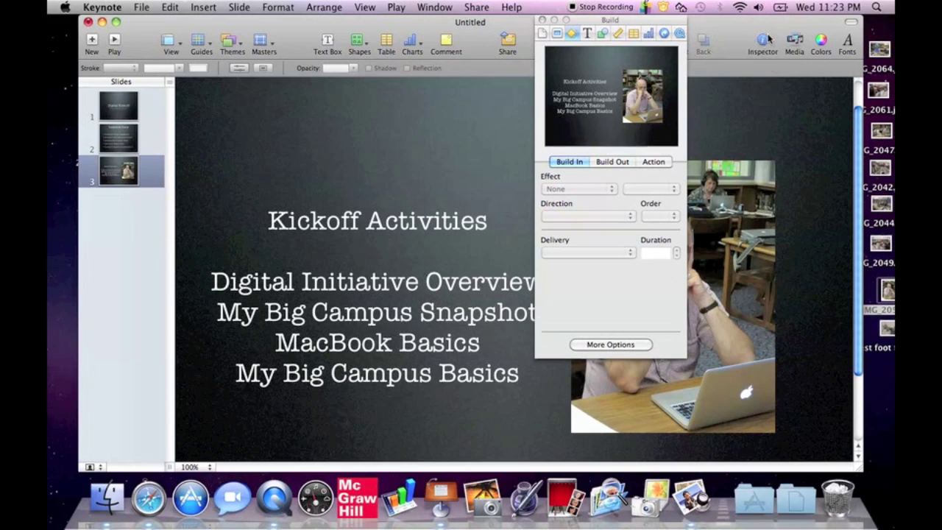
pyautogui.click(586, 33)
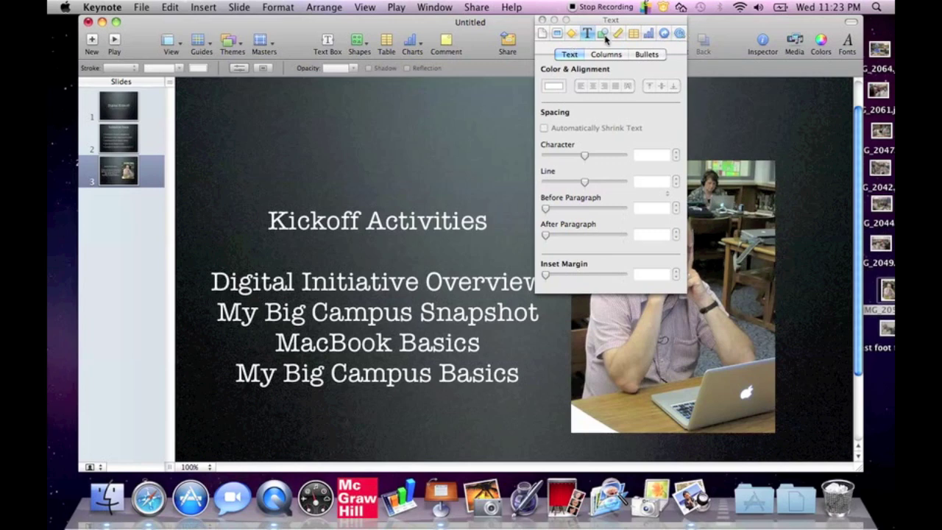
# View the Table settings, then close the Inspector
pyautogui.click(633, 34)
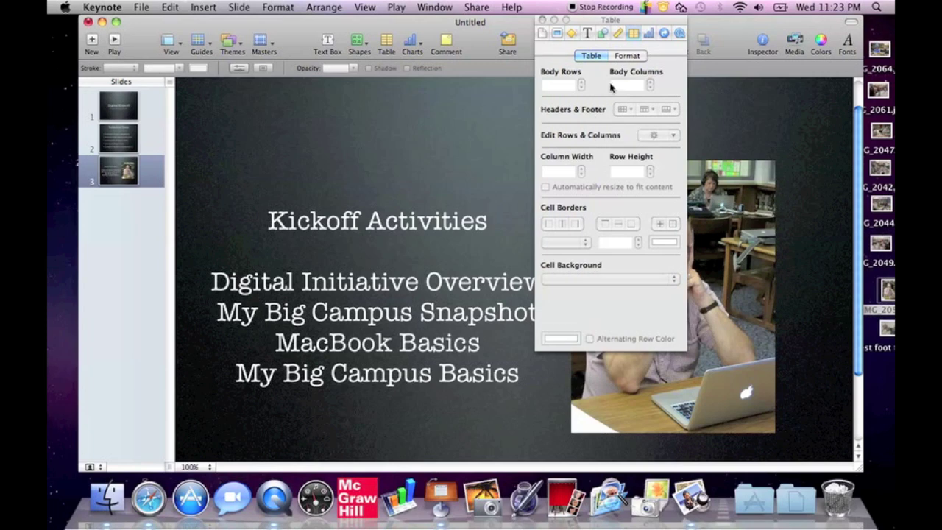
pyautogui.click(542, 20)
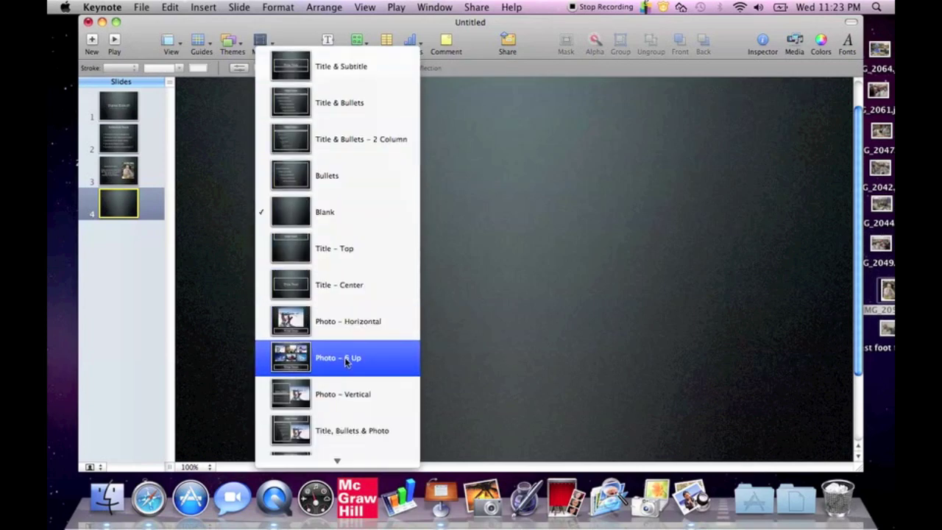
# Apply the Photo - 6 Up layout to slide 4 and title it 'Cohort #1'
pyautogui.click(372, 360)
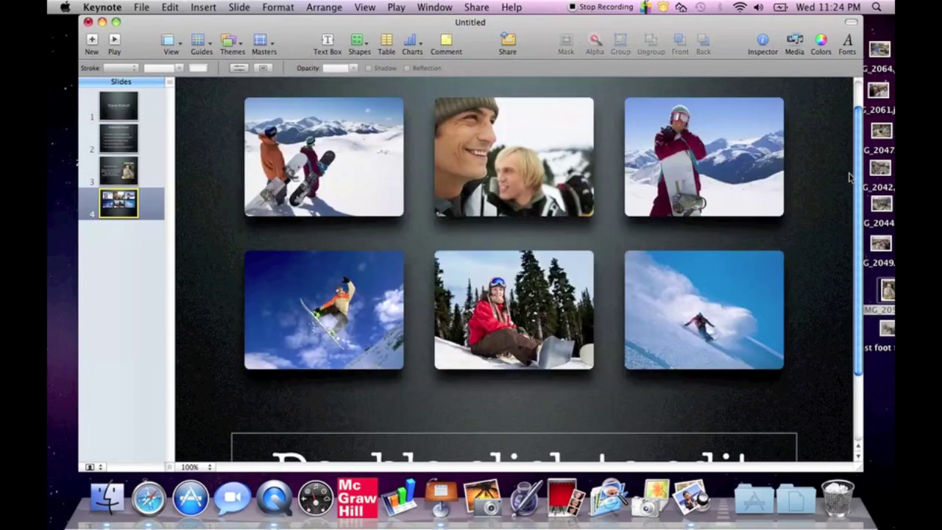
pyautogui.moveTo(857, 156); pyautogui.dragTo(871, 225)
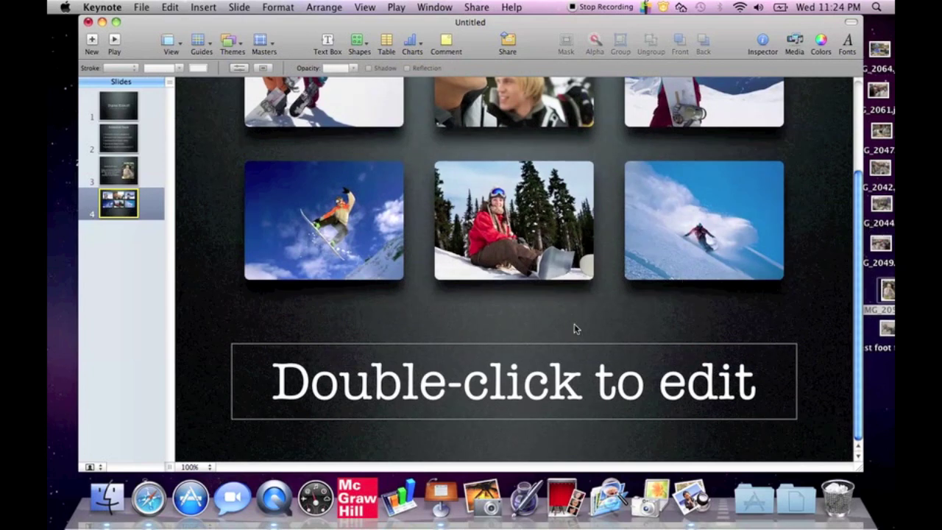
pyautogui.click(480, 381)
pyautogui.doubleClick(477, 379)
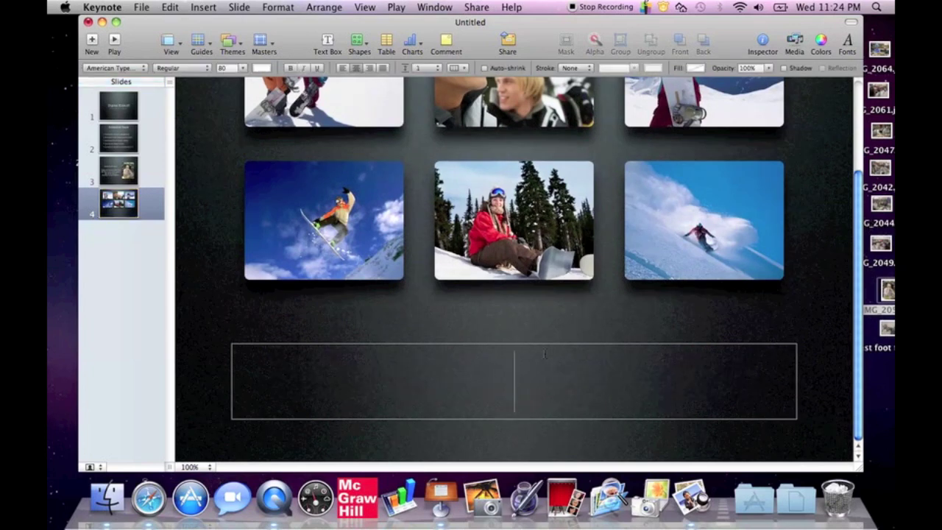
pyautogui.write('Cho')
pyautogui.press('BackSpace')
pyautogui.press('BackSpace')
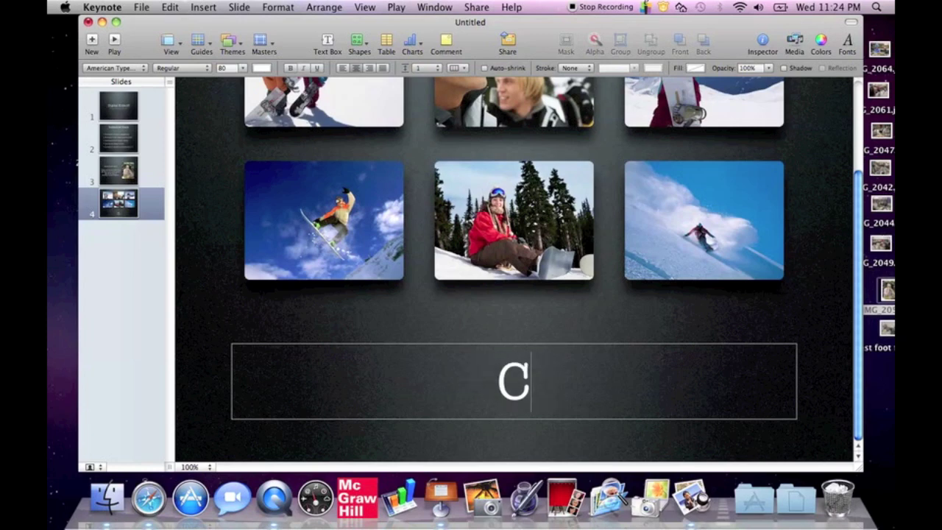
pyautogui.write('ohort')
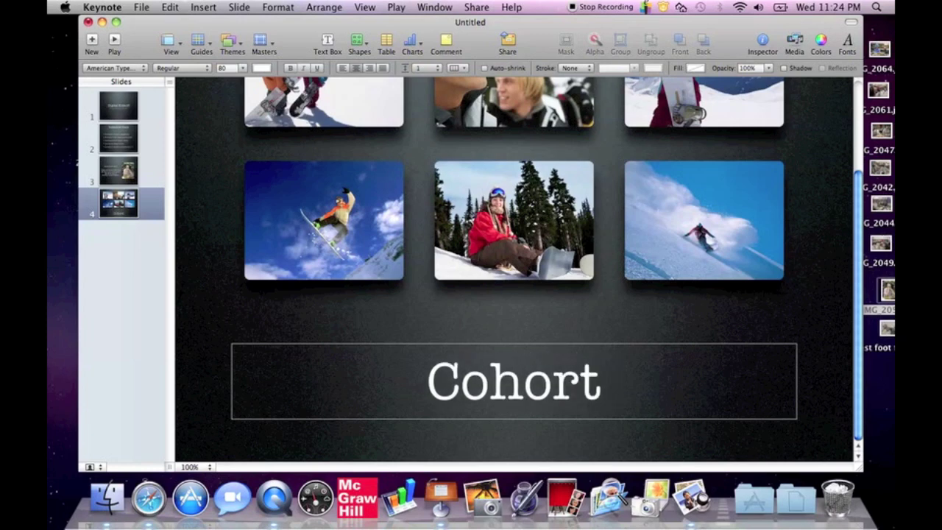
pyautogui.write(' #1')
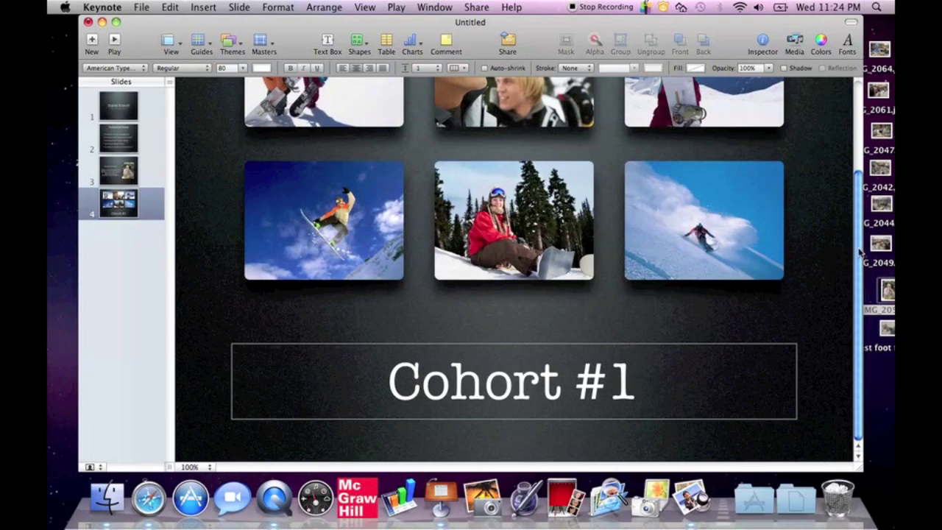
pyautogui.moveTo(858, 246); pyautogui.dragTo(860, 190)
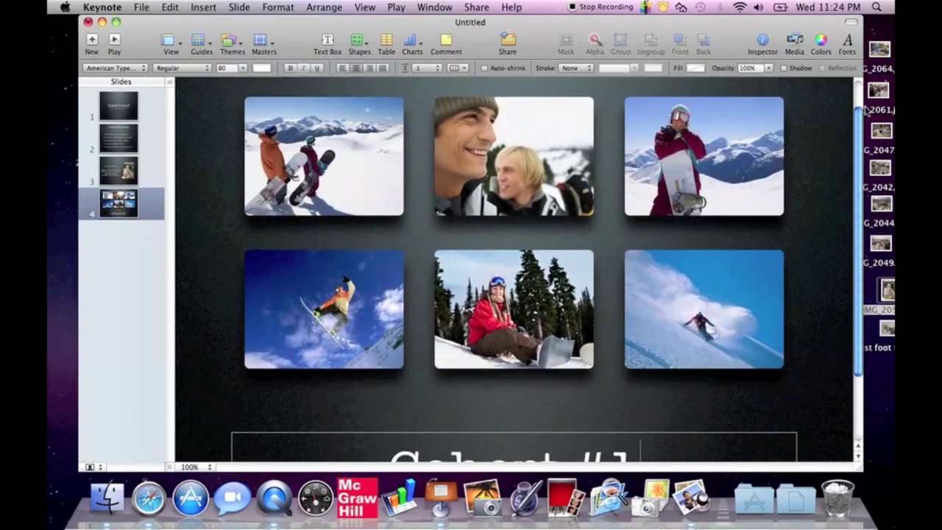
# Fill the three top-row placeholders with workshop photos from the desktop
pyautogui.click(881, 50)
pyautogui.moveTo(883, 53); pyautogui.dragTo(342, 147)
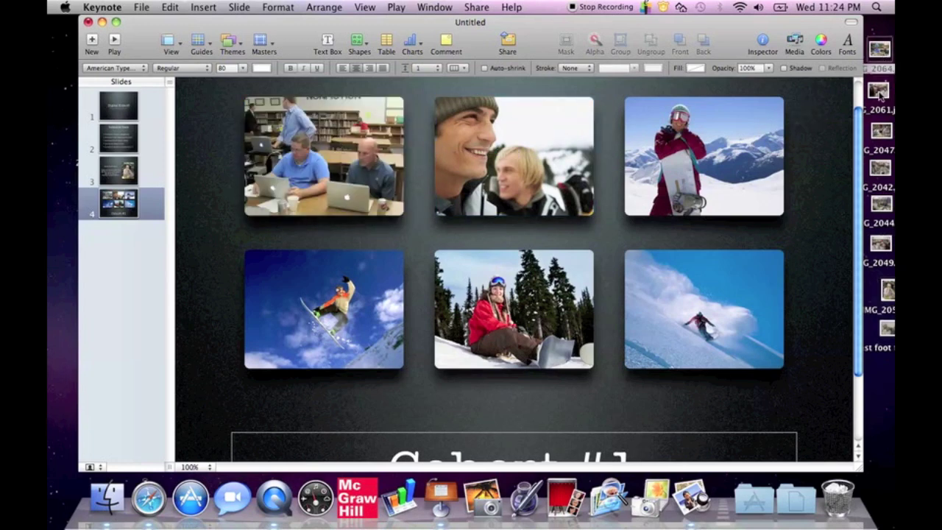
pyautogui.moveTo(881, 92); pyautogui.dragTo(557, 149)
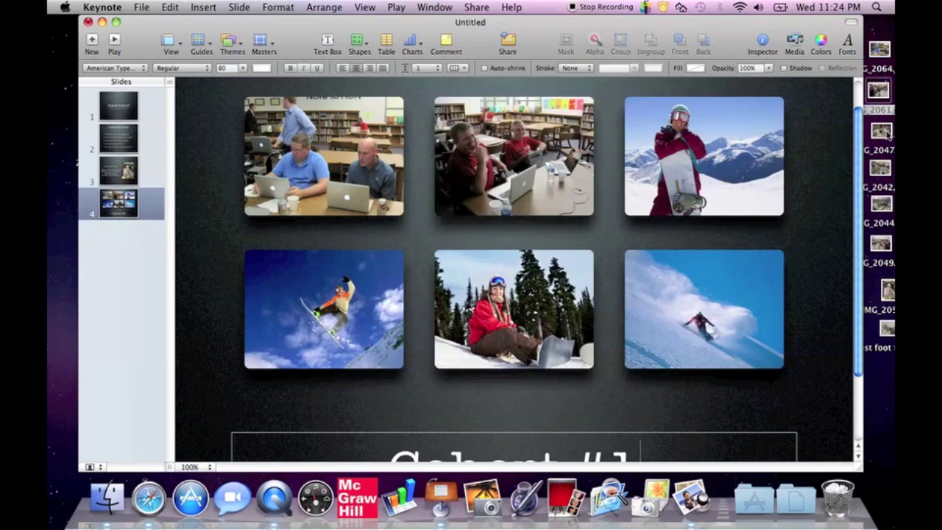
pyautogui.moveTo(882, 131); pyautogui.dragTo(721, 142)
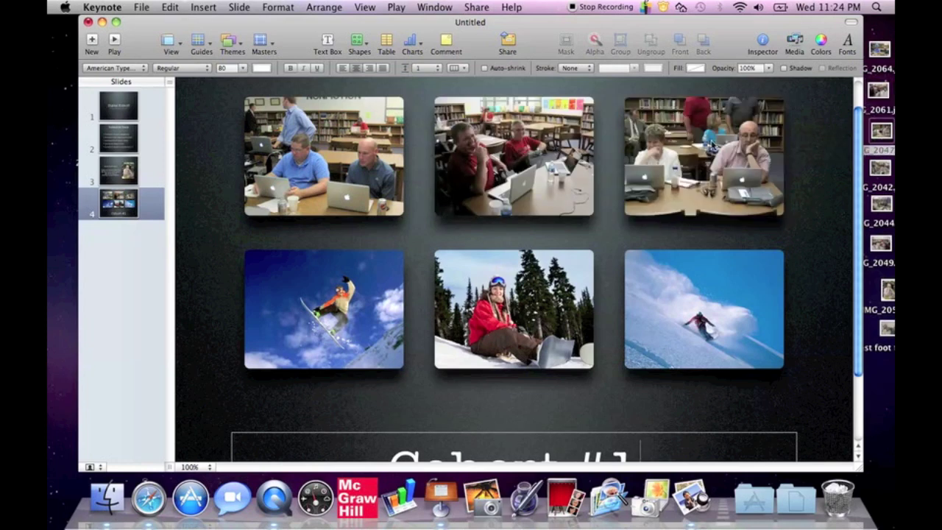
# Fill the three bottom-row placeholders with workshop photos and select the bottom-middle photo
pyautogui.click(877, 170)
pyautogui.moveTo(878, 169); pyautogui.dragTo(346, 283)
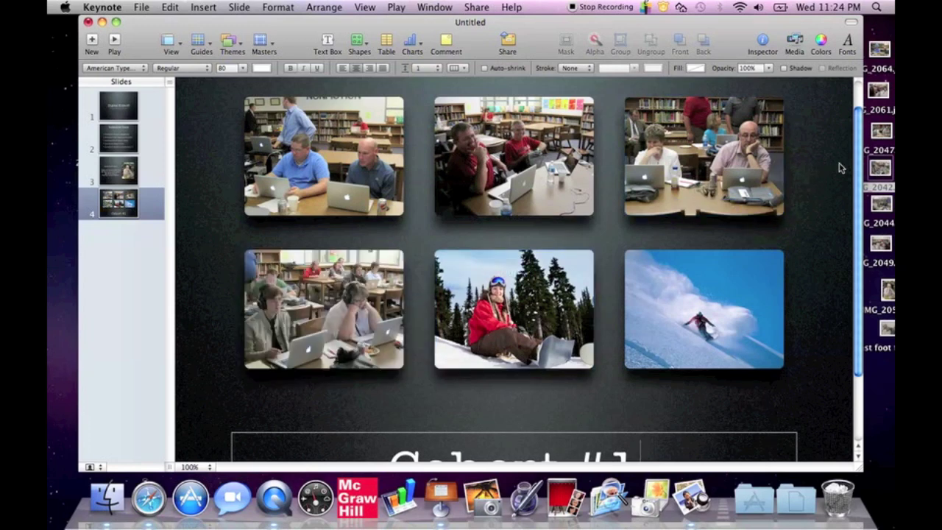
pyautogui.moveTo(881, 203); pyautogui.dragTo(499, 300)
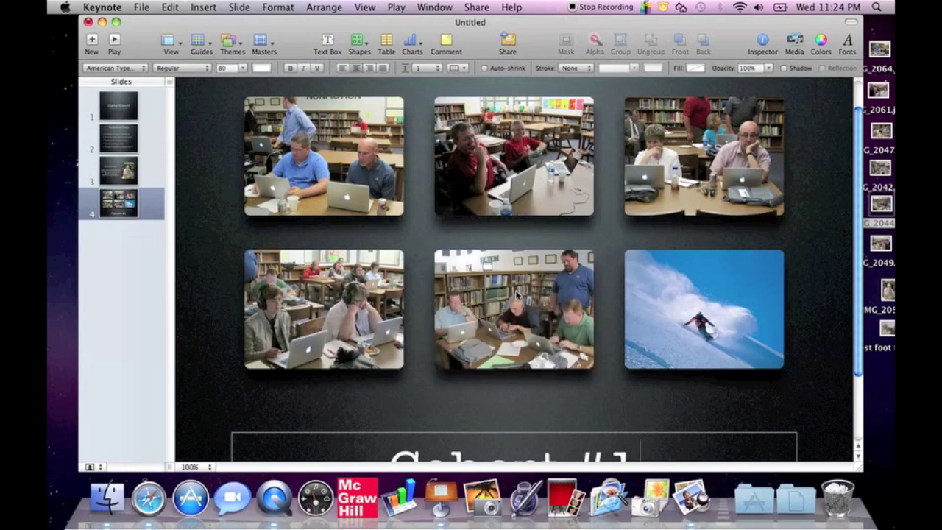
pyautogui.moveTo(881, 244); pyautogui.dragTo(734, 282)
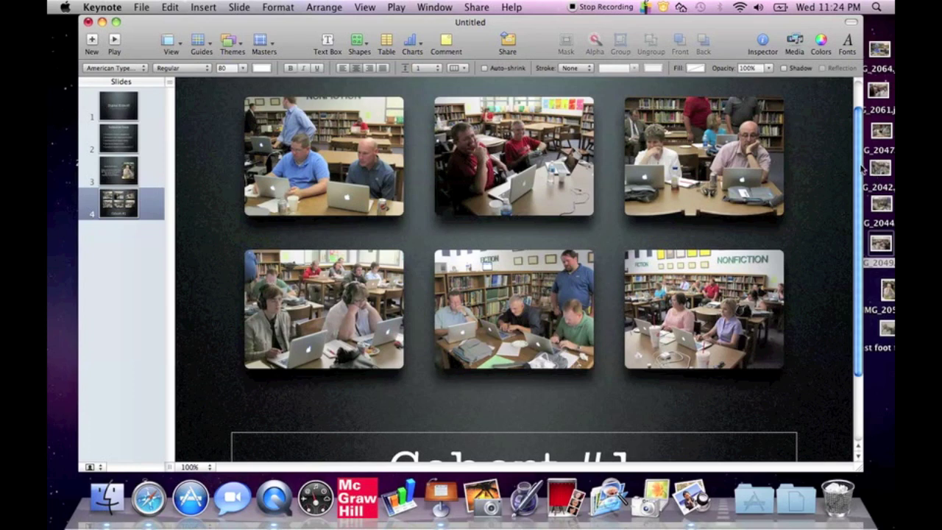
pyautogui.moveTo(863, 169)
pyautogui.mouseDown()
pyautogui.moveTo(862, 198)
pyautogui.moveTo(861, 173)
pyautogui.mouseUp()
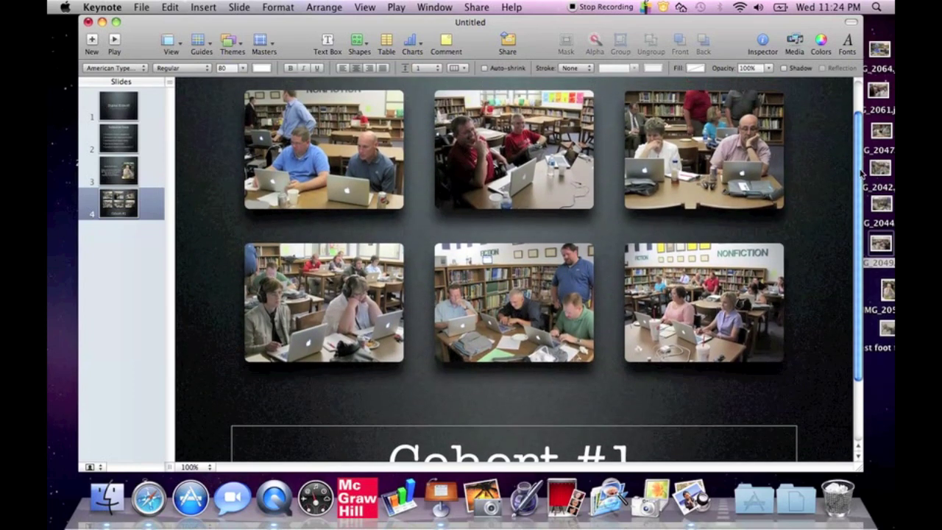
pyautogui.click(498, 314)
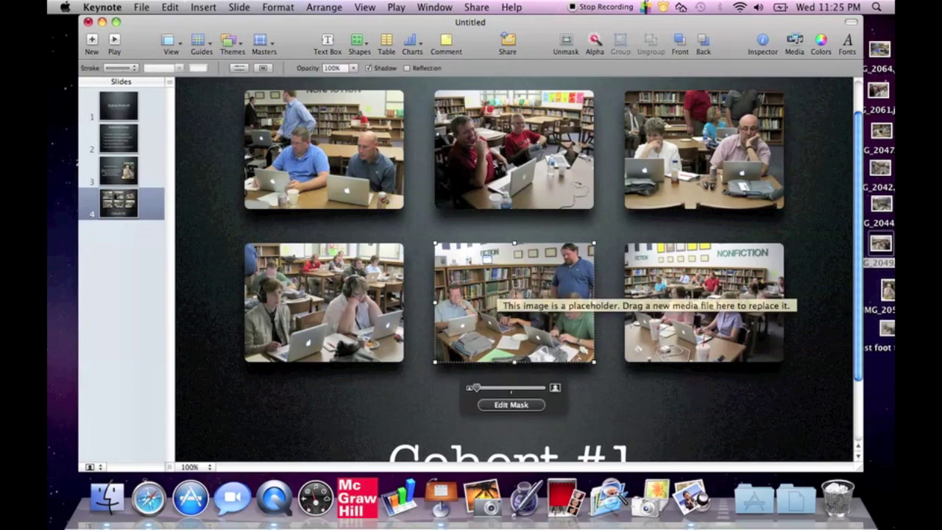
# Align the lower-middle photo with its neighbours, keeping it at full, unzoomed mask scale
pyautogui.moveTo(498, 309)
pyautogui.mouseDown()
pyautogui.moveTo(521, 346)
pyautogui.moveTo(486, 309)
pyautogui.moveTo(499, 309)
pyautogui.mouseUp()
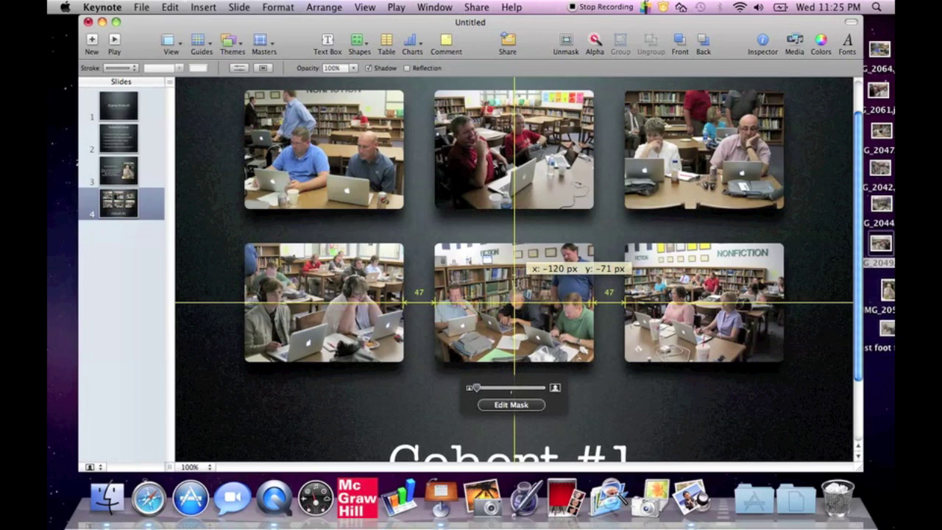
pyautogui.moveTo(498, 309); pyautogui.dragTo(498, 309)
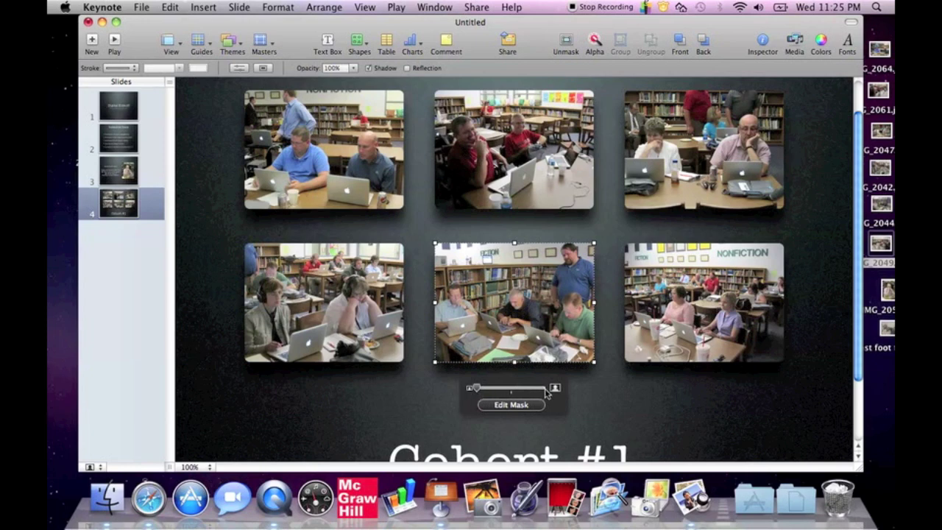
pyautogui.moveTo(476, 390); pyautogui.dragTo(501, 392)
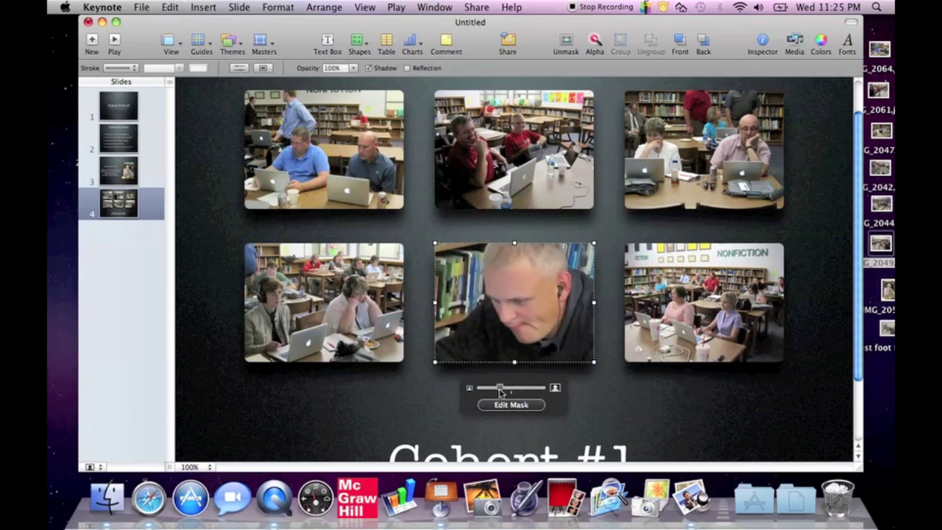
pyautogui.moveTo(501, 393); pyautogui.dragTo(476, 392)
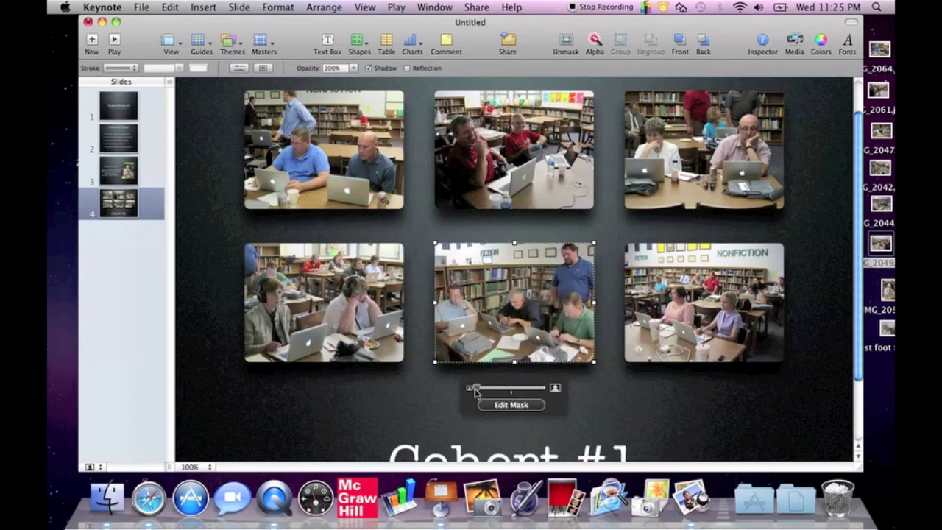
pyautogui.click(438, 404)
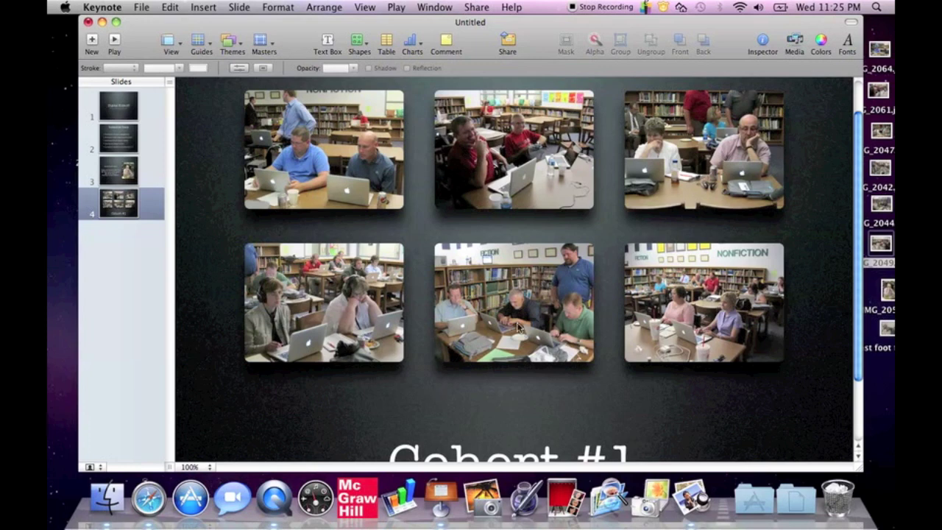
# Enlarge the top-left photo inside its mask and reframe it on the man's face
pyautogui.click(345, 185)
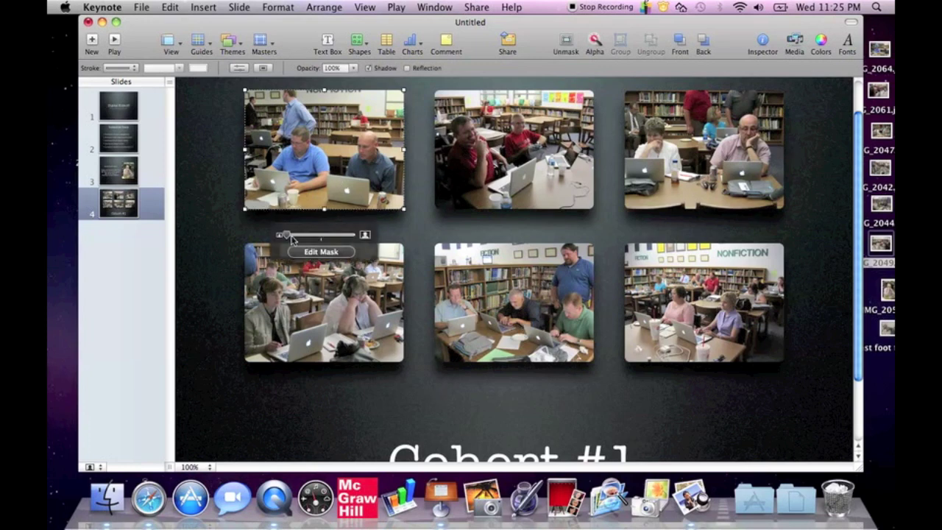
pyautogui.moveTo(287, 235); pyautogui.dragTo(307, 237)
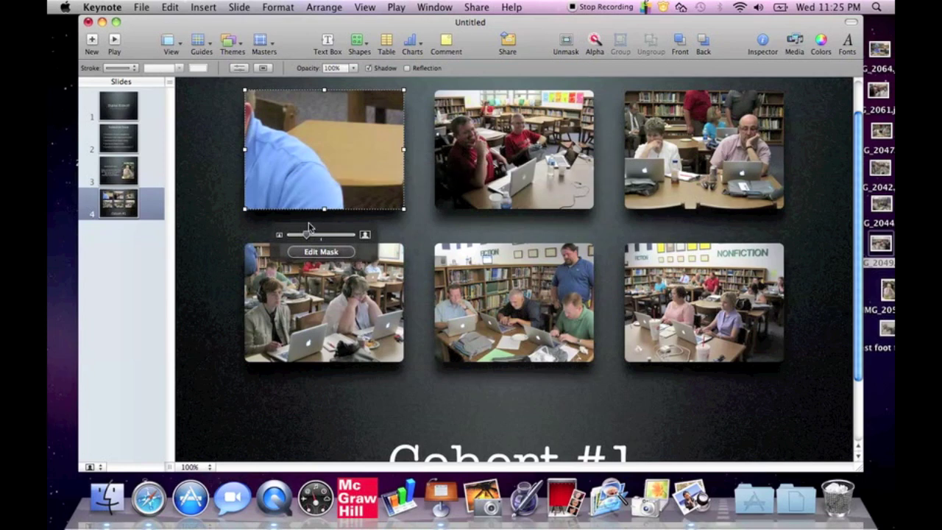
pyautogui.click(312, 252)
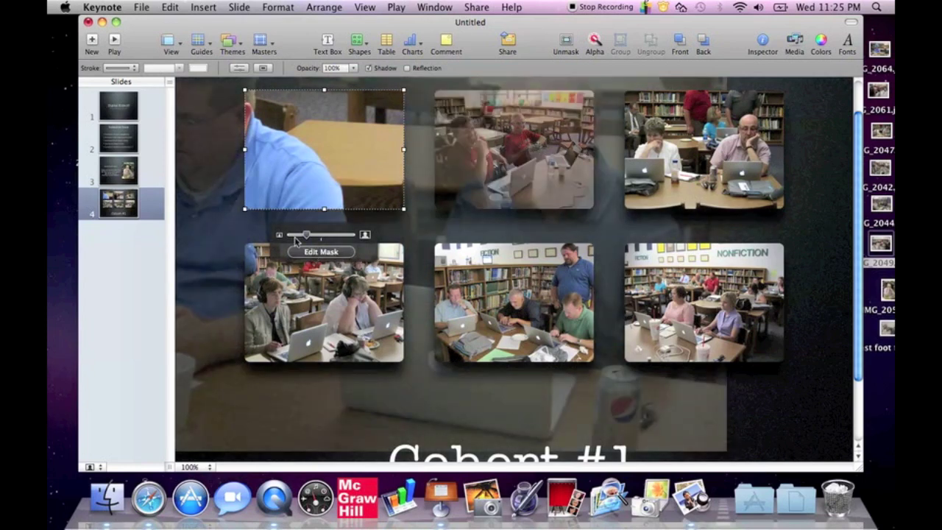
pyautogui.click(210, 206)
pyautogui.moveTo(210, 206); pyautogui.dragTo(331, 238)
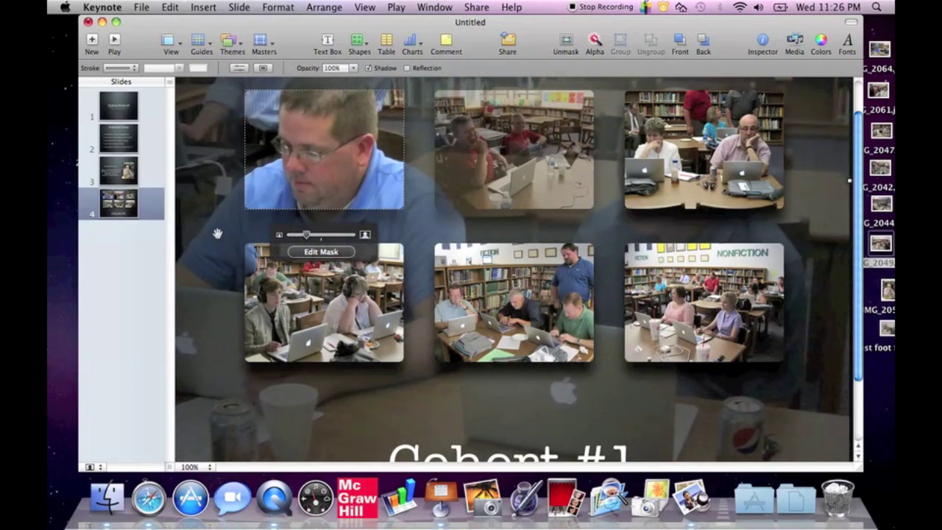
pyautogui.click(316, 251)
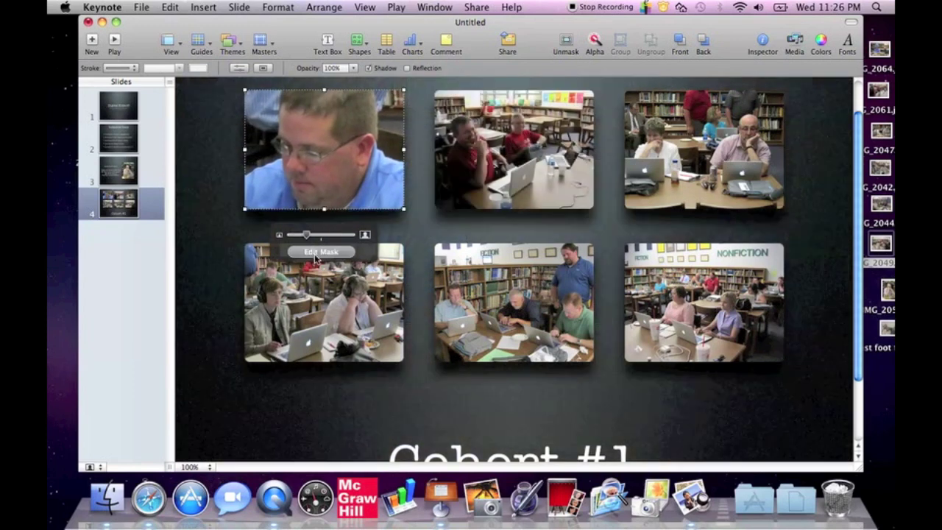
pyautogui.click(204, 221)
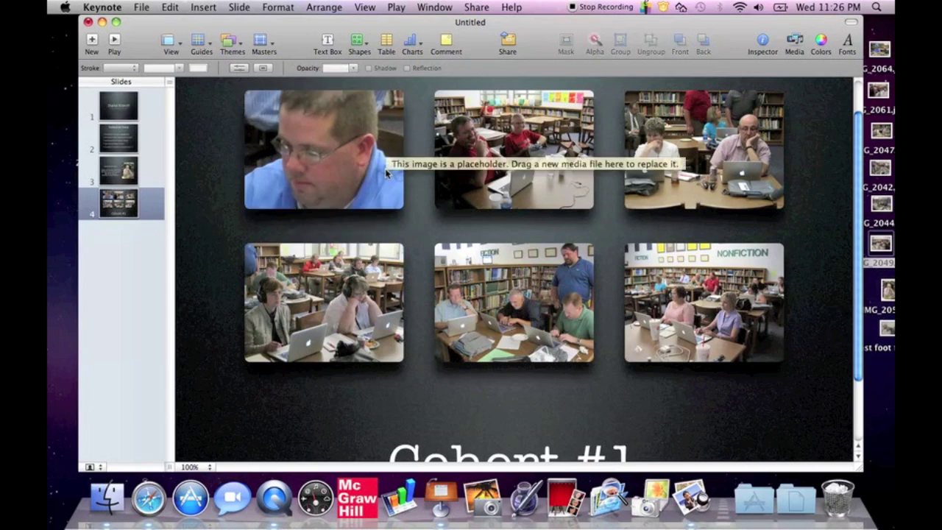
# Shrink the top-left photo back to minimum scale so it shows the whole table
pyautogui.click(322, 180)
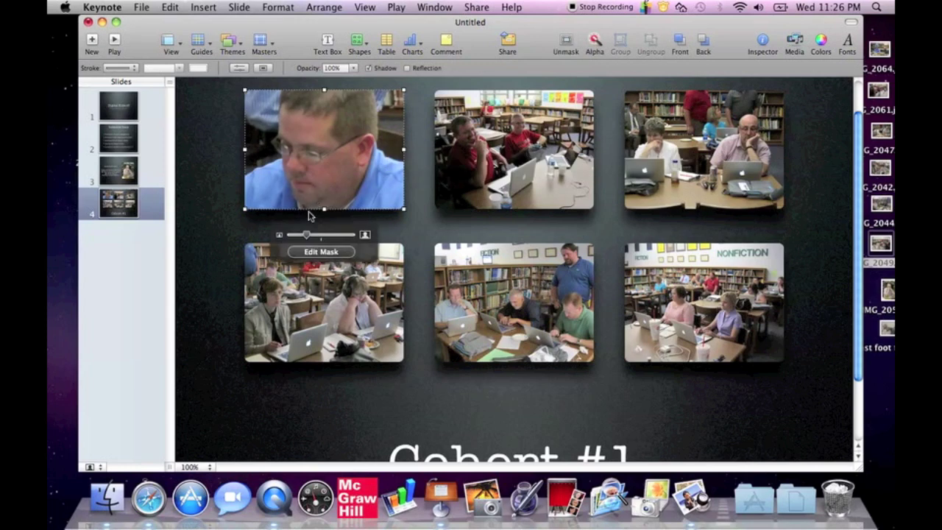
pyautogui.moveTo(309, 235); pyautogui.dragTo(287, 237)
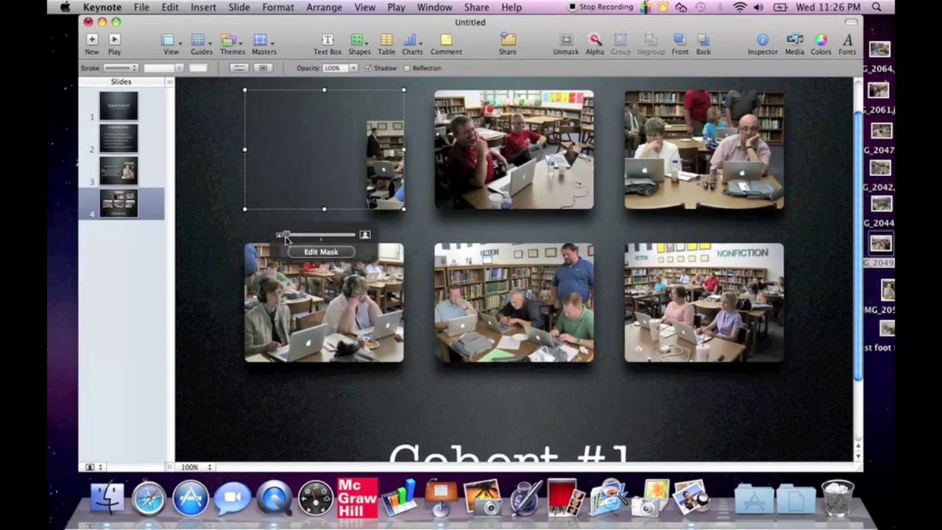
pyautogui.click(313, 261)
pyautogui.moveTo(428, 168); pyautogui.dragTo(315, 143)
pyautogui.click(211, 187)
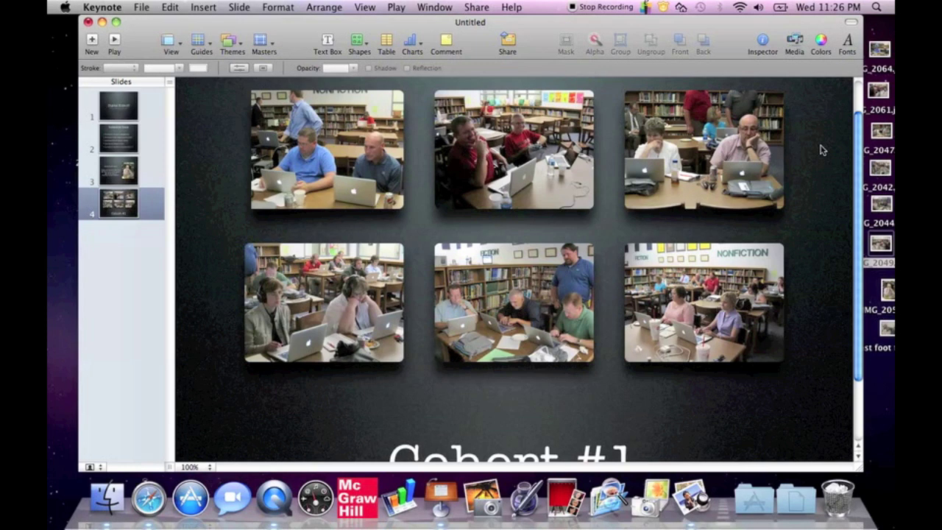
pyautogui.moveTo(861, 133)
pyautogui.mouseDown()
pyautogui.moveTo(861, 188)
pyautogui.moveTo(857, 120)
pyautogui.mouseUp()
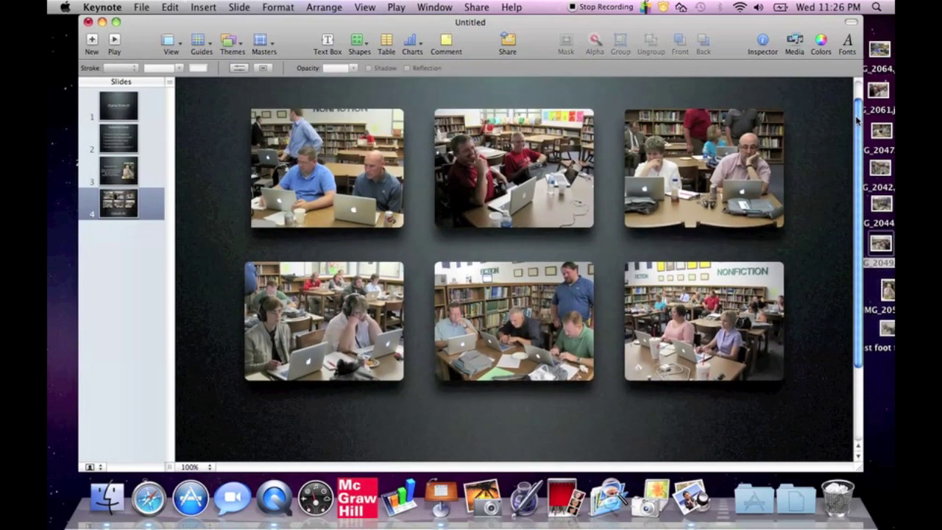
pyautogui.click(119, 105)
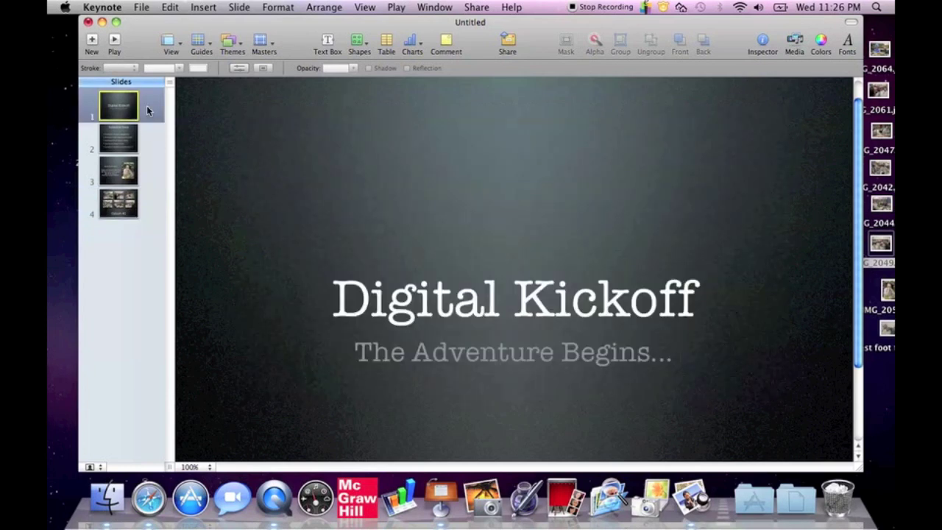
pyautogui.click(115, 42)
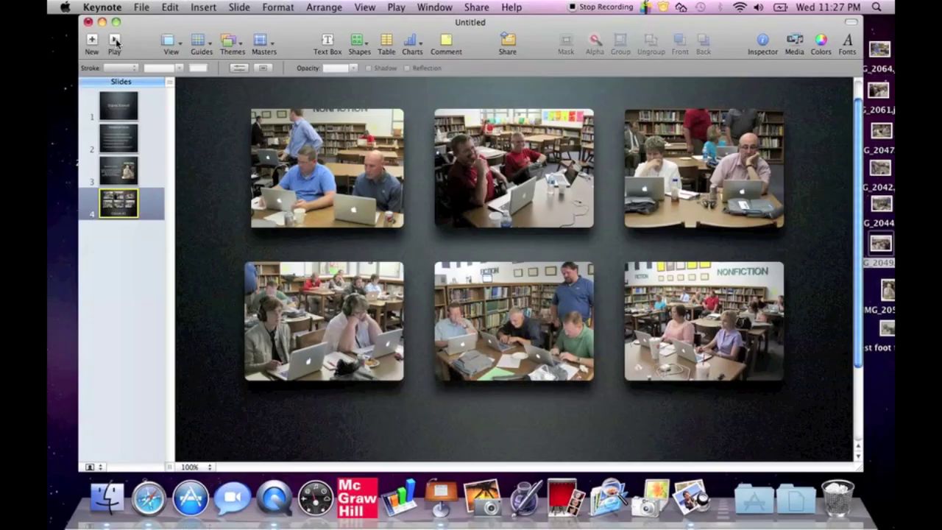
# Save the deck as 'Keynote basics 2011' in cohort training docs, without a PowerPoint copy
pyautogui.click(146, 11)
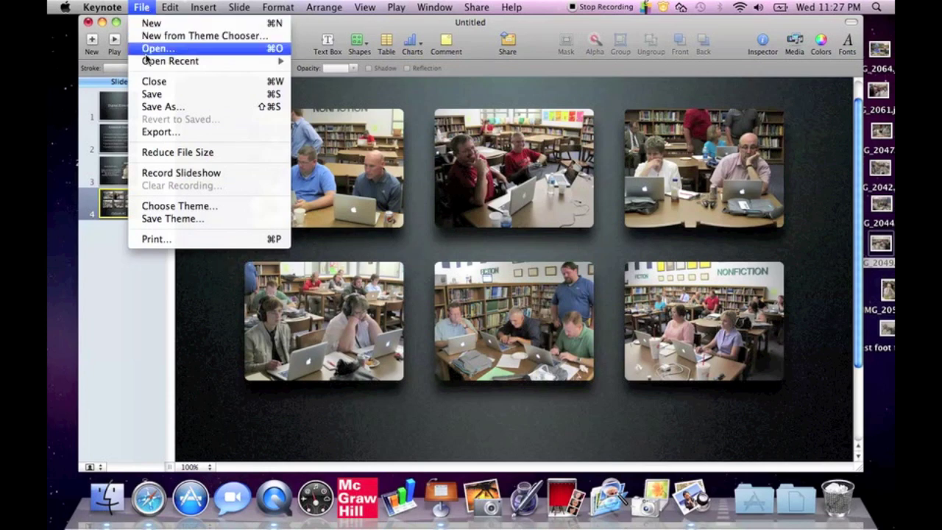
pyautogui.click(152, 95)
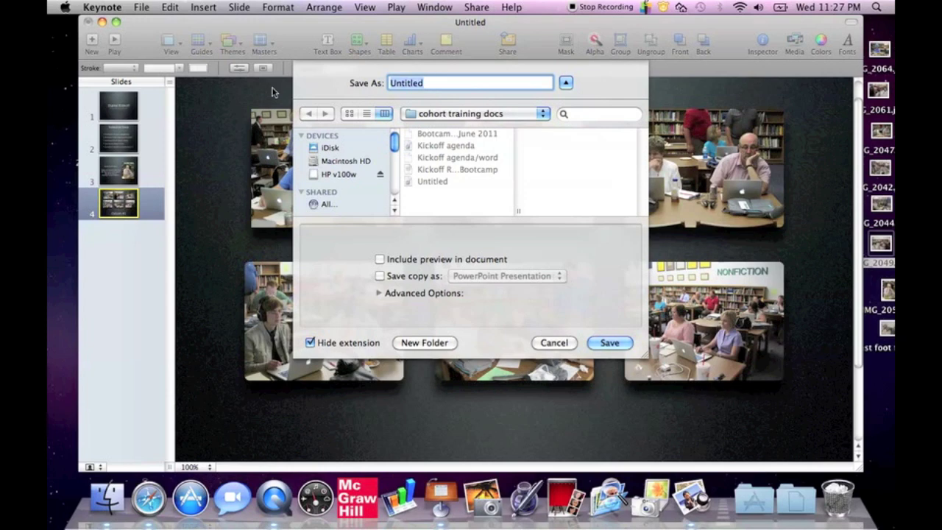
pyautogui.write('Keynote ba')
pyautogui.write('s')
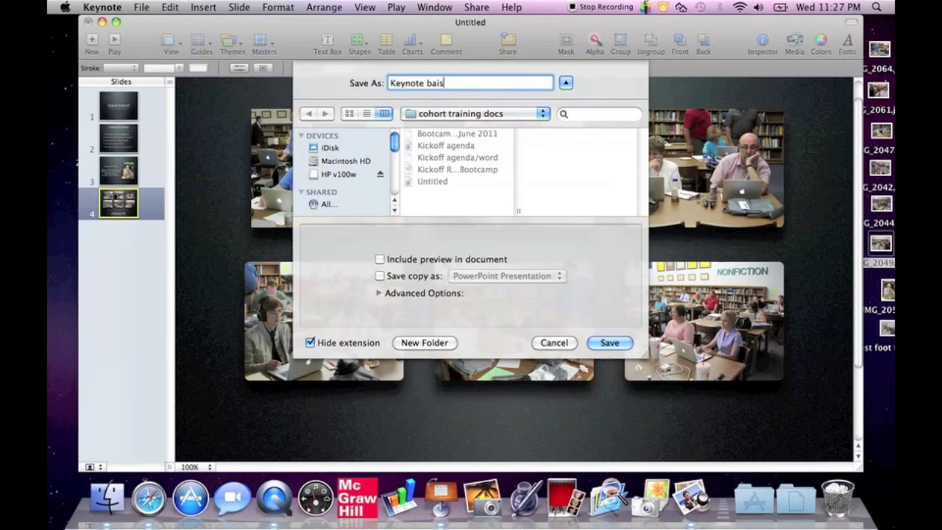
pyautogui.write('ics 2011')
pyautogui.click(379, 278)
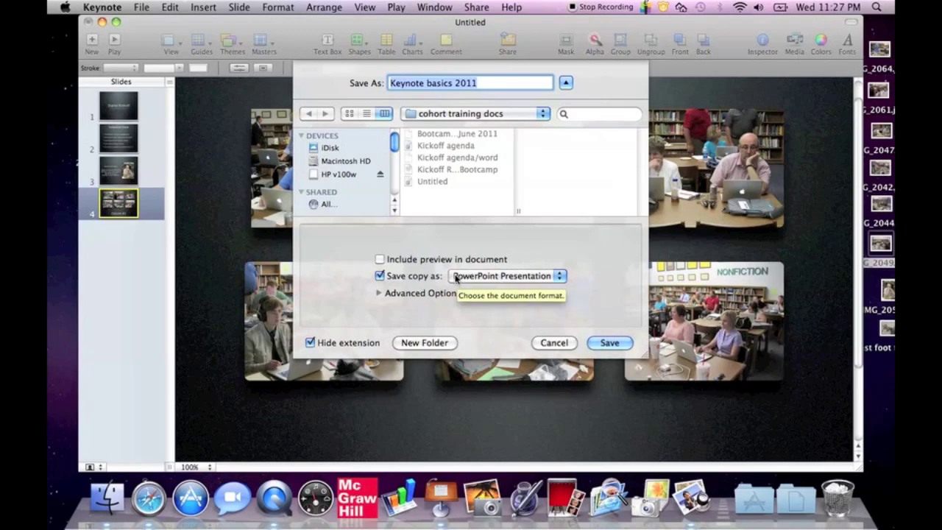
pyautogui.click(379, 276)
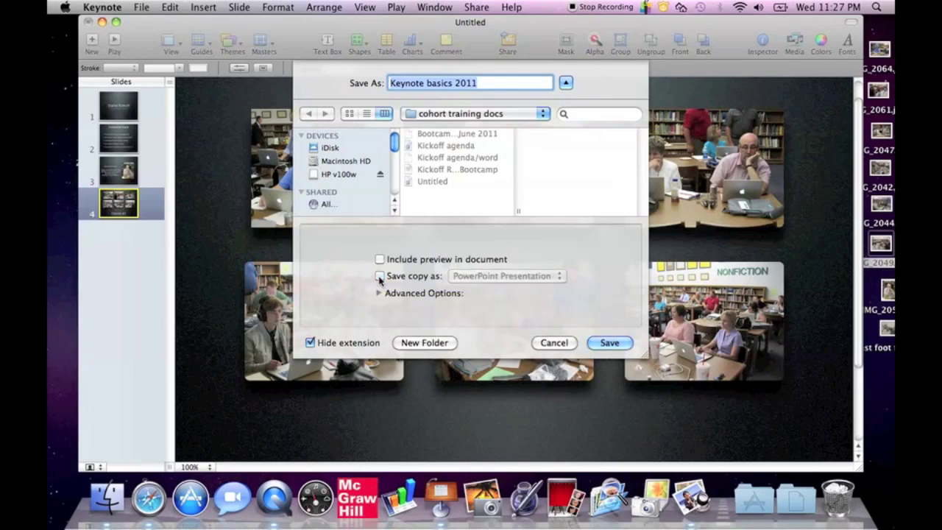
pyautogui.click(610, 343)
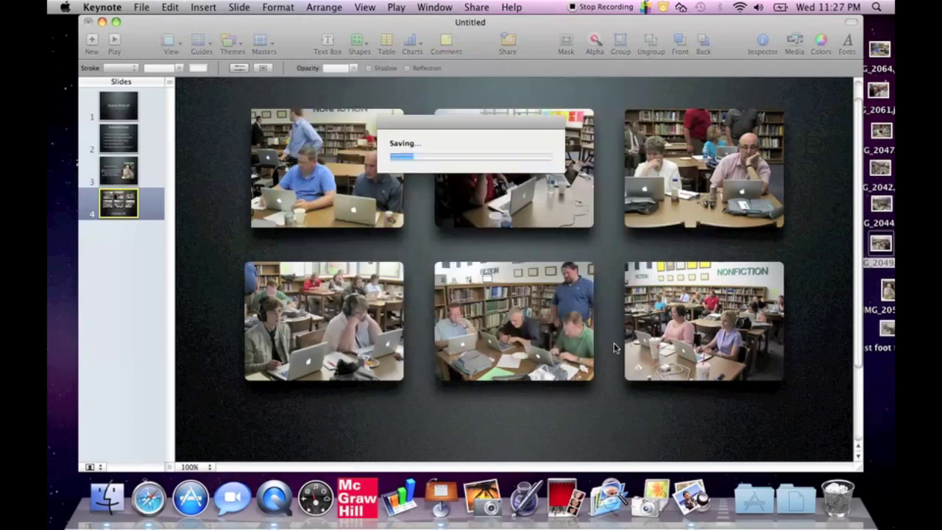